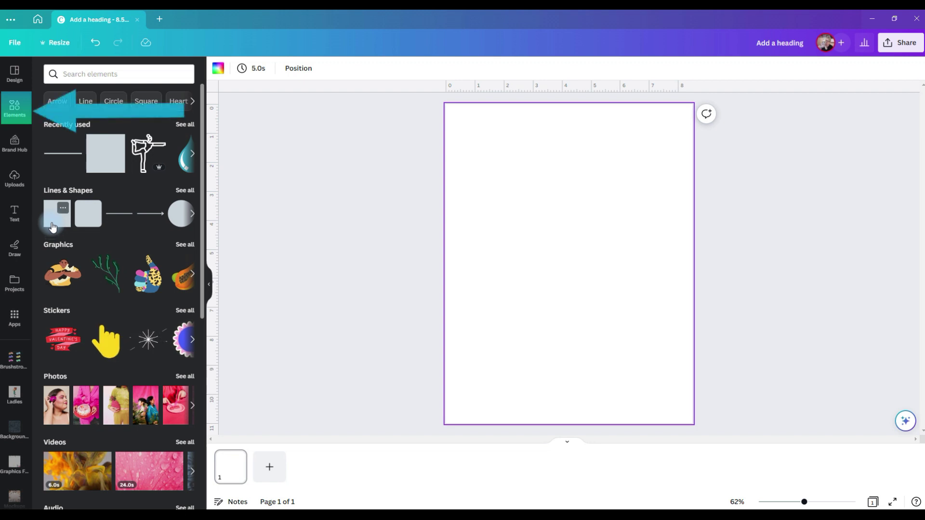
- Add a square from Lines & Shapes to the blank 8.5" x 11" page
{"action": "left_click", "coordinate": [66, 205]}
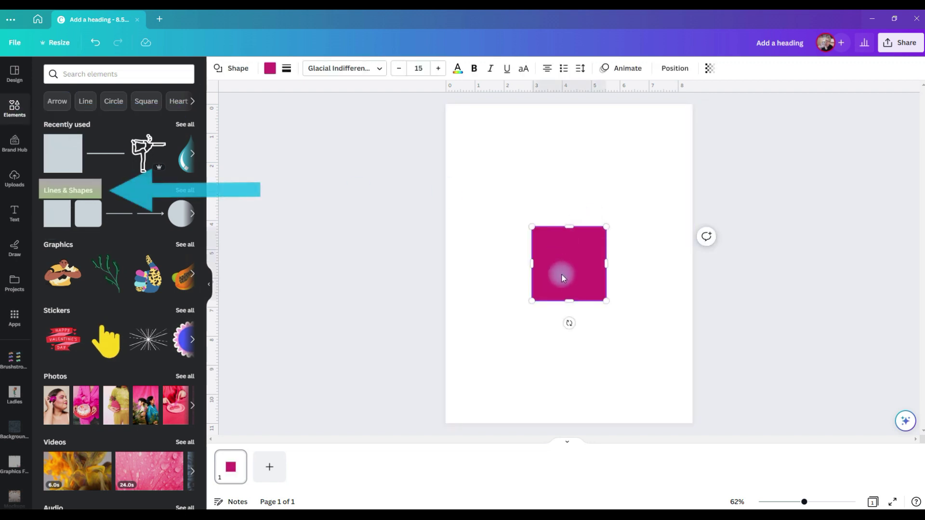
- Move the square to the top-left, flatten it into a wide rectangle and fill it pale cream
{"action": "left_click_drag", "start_coordinate": [561, 274], "coordinate": [569, 163]}
{"action": "left_click_drag", "start_coordinate": [516, 203], "coordinate": [519, 179]}
{"action": "left_click", "coordinate": [270, 68]}
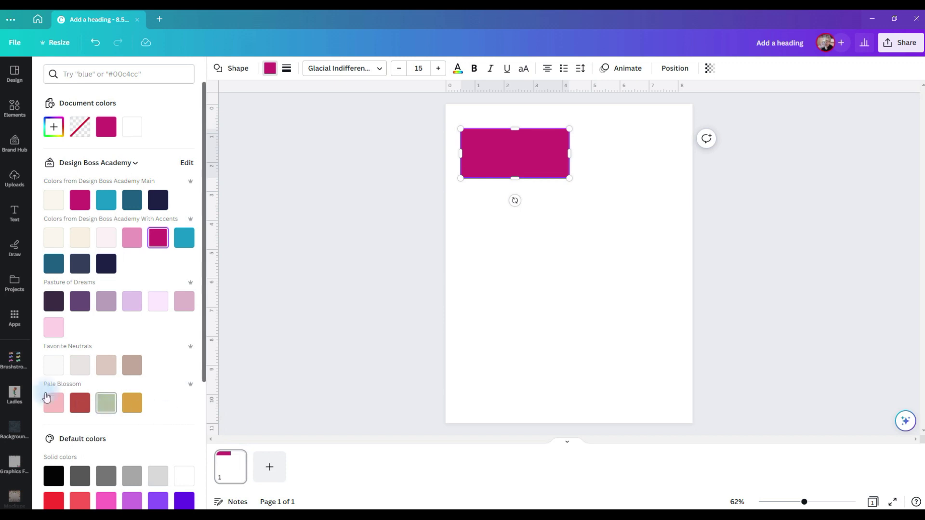
{"action": "left_click", "coordinate": [56, 370]}
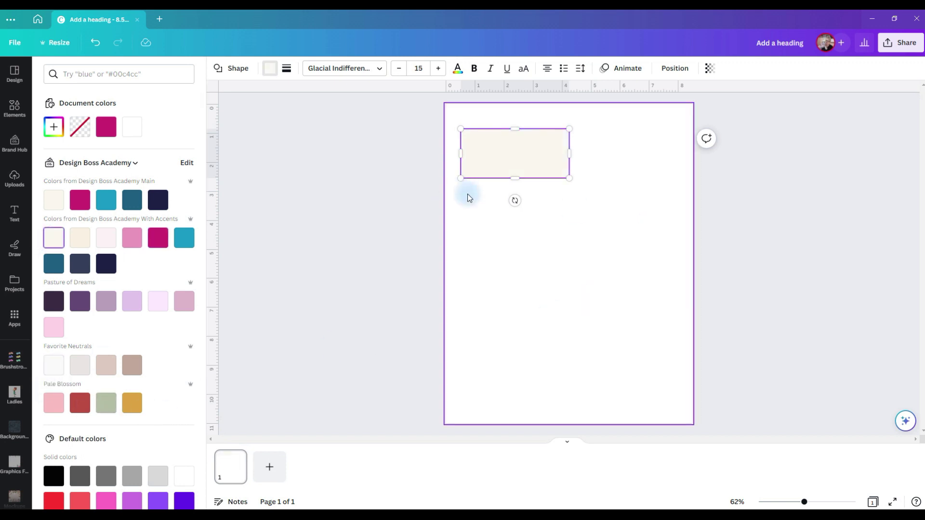
- Duplicate the cream rectangle into a stacked column of six and shift the column up
{"action": "mouse_move", "coordinate": [510, 175]}
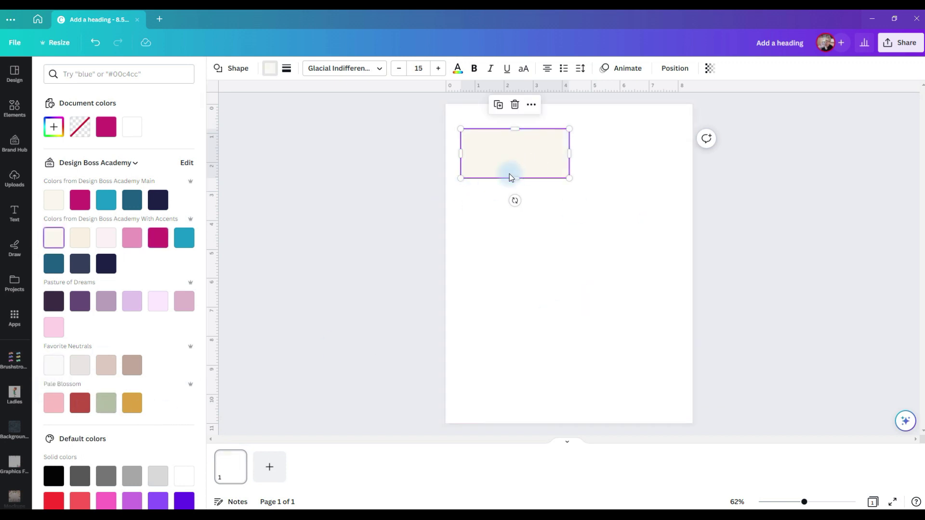
{"action": "left_click", "coordinate": [499, 106]}
{"action": "left_click_drag", "start_coordinate": [514, 144], "coordinate": [511, 187]}
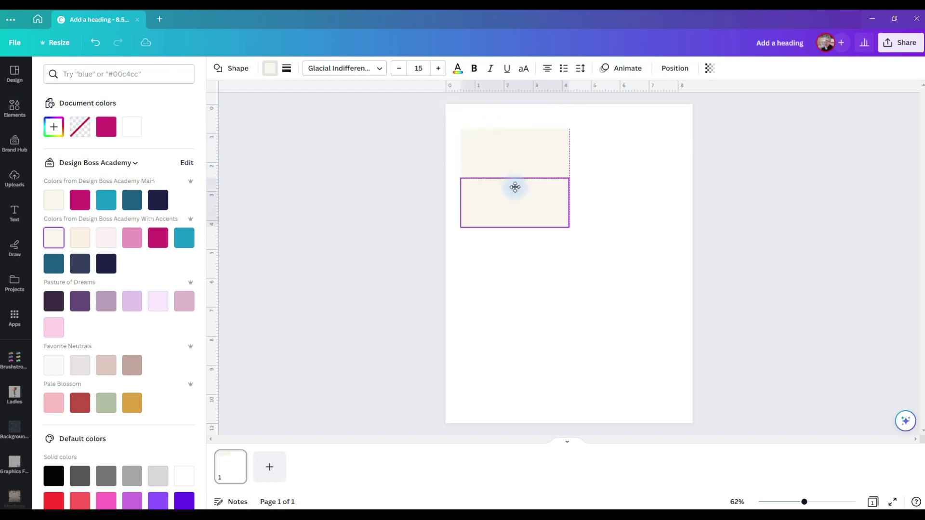
{"action": "key", "text": "ctrl+d"}
{"action": "key", "text": "ctrl+d"}
{"action": "key", "text": "ctrl+d"}
{"action": "key", "text": "ctrl+d"}
{"action": "left_click_drag", "start_coordinate": [444, 114], "coordinate": [571, 434]}
{"action": "left_click_drag", "start_coordinate": [539, 402], "coordinate": [538, 367]}
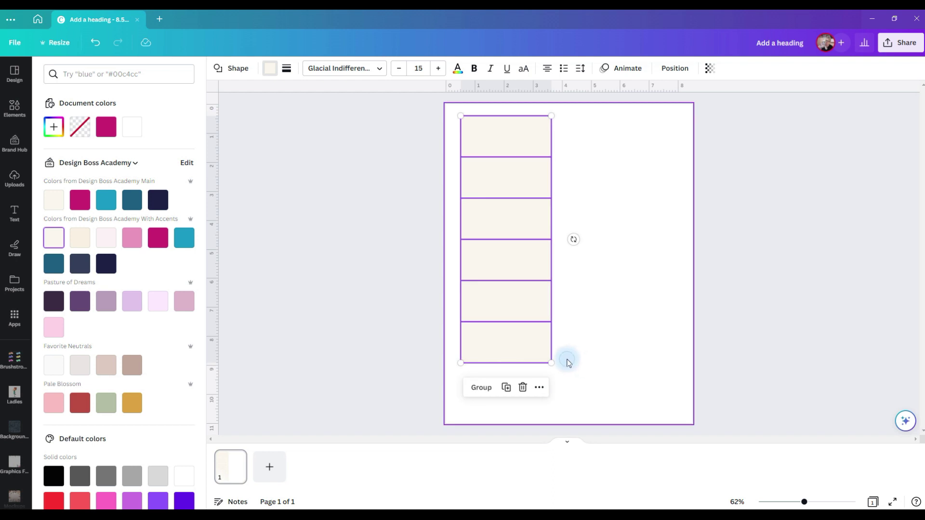
{"action": "left_click", "coordinate": [568, 362]}
- Copy the bottom rectangle down to the page's bottom edge
{"action": "left_click", "coordinate": [529, 355]}
{"action": "left_click", "coordinate": [490, 299]}
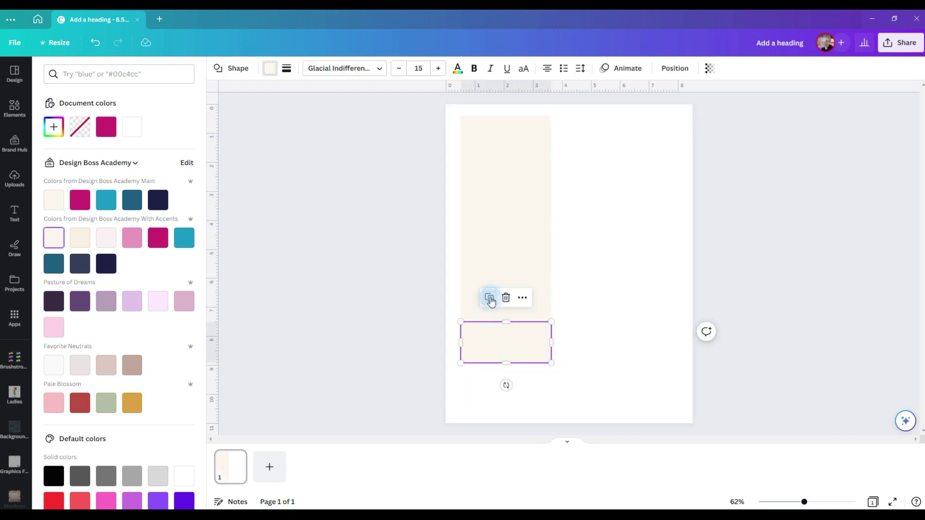
{"action": "left_click_drag", "start_coordinate": [506, 345], "coordinate": [499, 384]}
- Widen the top rectangle to 3.6 and place a copy lower in the column at width 3.5
{"action": "left_click", "coordinate": [548, 136]}
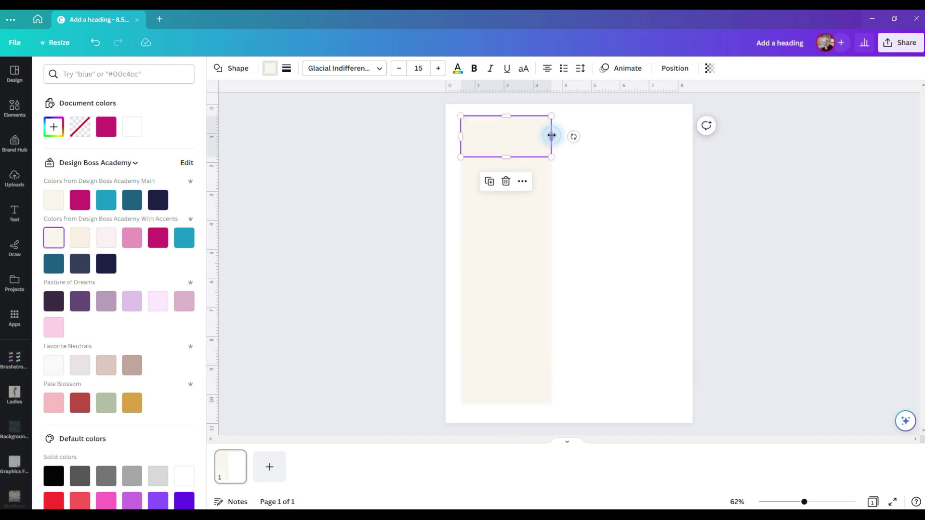
{"action": "left_click_drag", "start_coordinate": [551, 135], "coordinate": [561, 136]}
{"action": "key", "text": "ctrl+v"}
{"action": "right_click", "coordinate": [530, 178]}
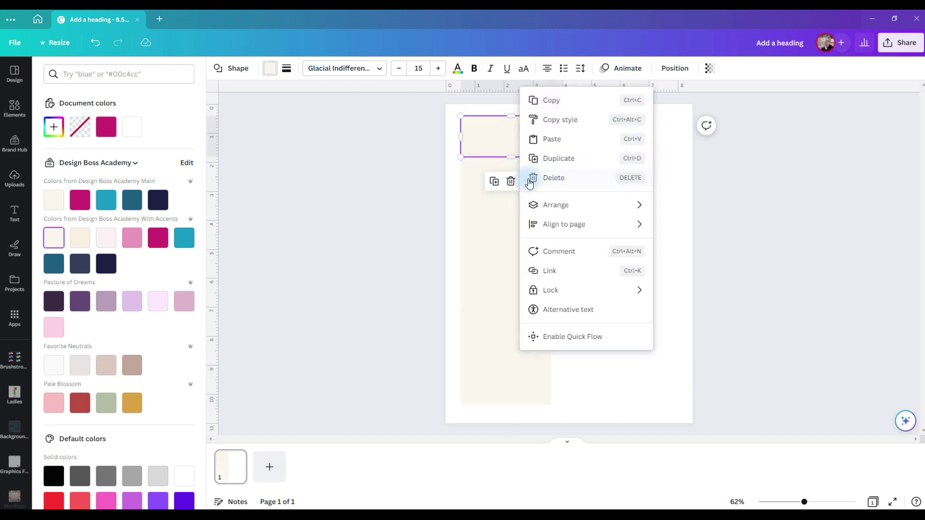
{"action": "left_click", "coordinate": [467, 166]}
{"action": "left_click_drag", "start_coordinate": [549, 172], "coordinate": [549, 342]}
{"action": "left_click_drag", "start_coordinate": [561, 342], "coordinate": [564, 342]}
{"action": "left_click", "coordinate": [640, 326]}
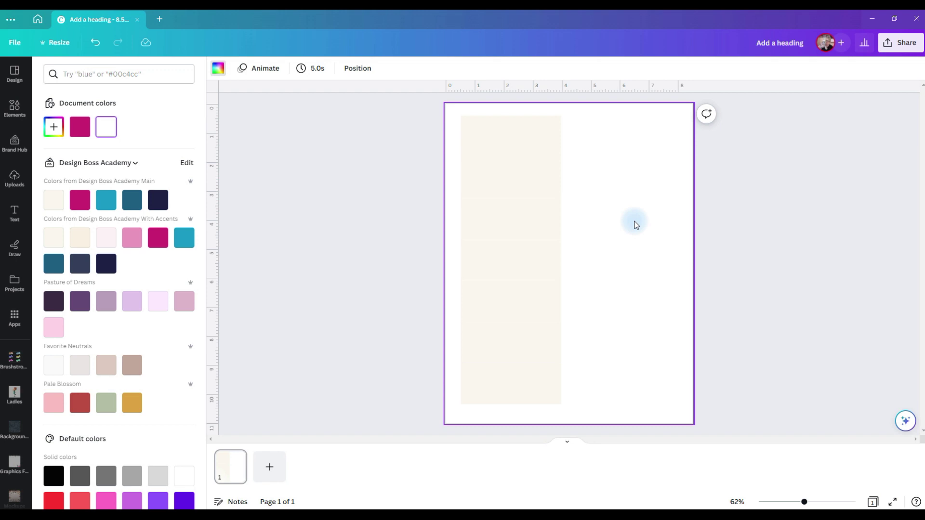
- Move a cream rectangle to the top right, recolour it light grey and narrow it
{"action": "left_click_drag", "start_coordinate": [487, 382], "coordinate": [589, 136]}
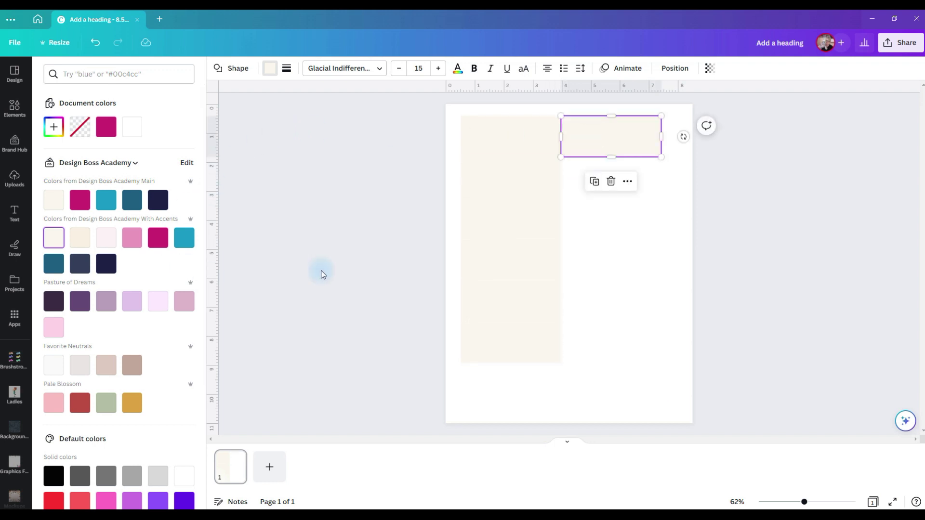
{"action": "left_click", "coordinate": [74, 372]}
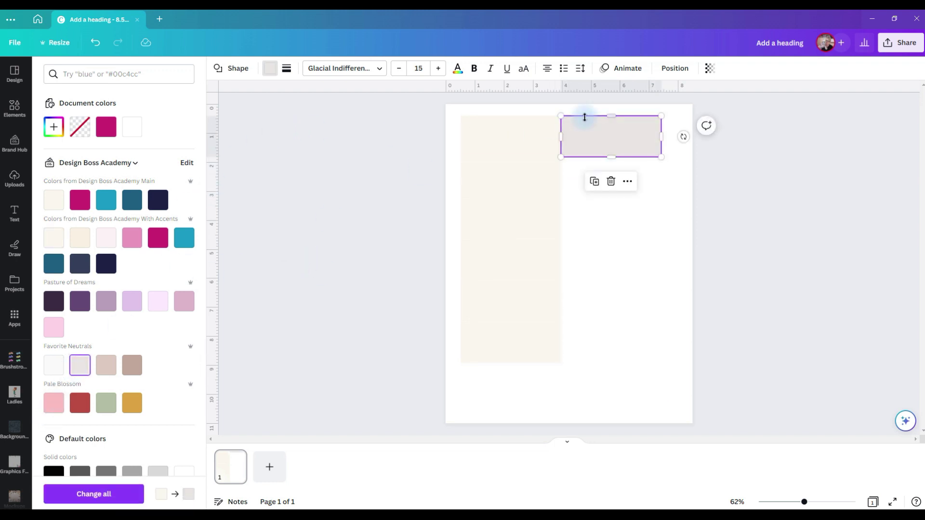
{"action": "left_click_drag", "start_coordinate": [659, 137], "coordinate": [616, 137]}
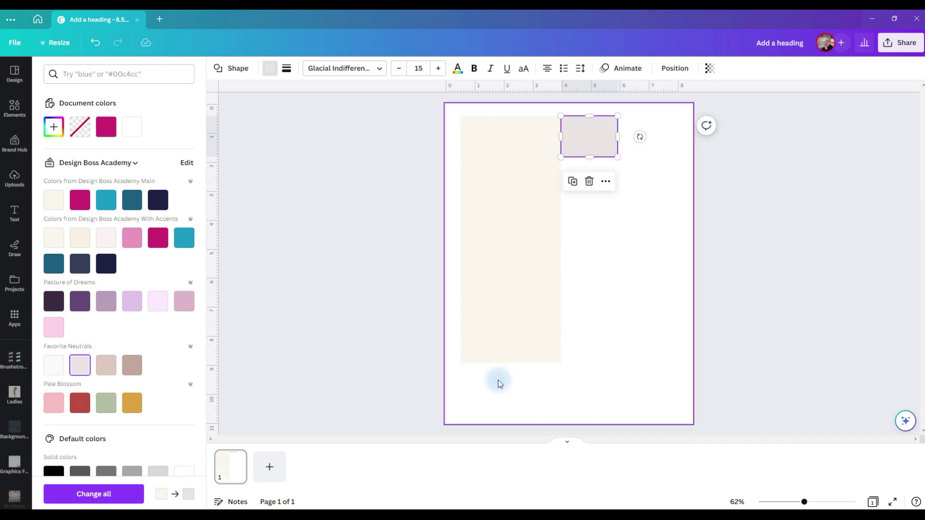
- Move the bottom cream rectangle to the right edge and stretch it into a tall panel
{"action": "left_click", "coordinate": [505, 355]}
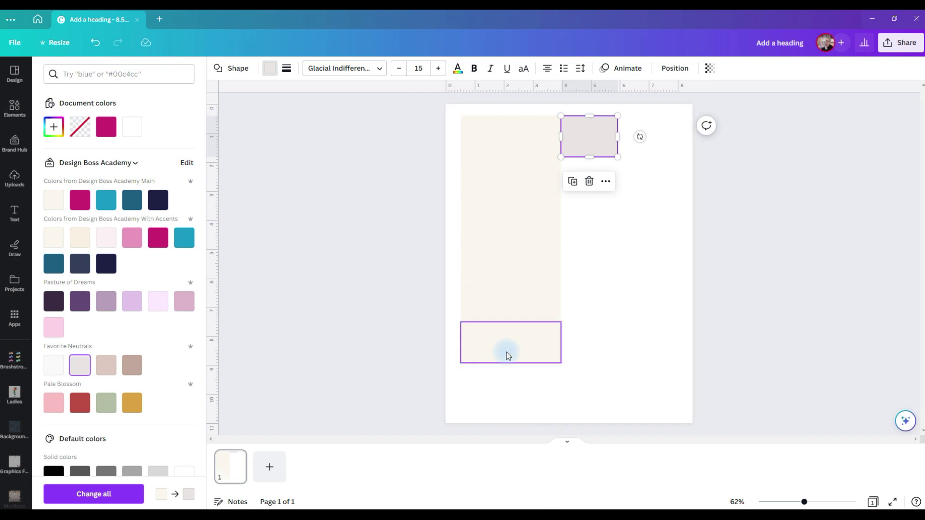
{"action": "left_click_drag", "start_coordinate": [505, 355], "coordinate": [650, 225]}
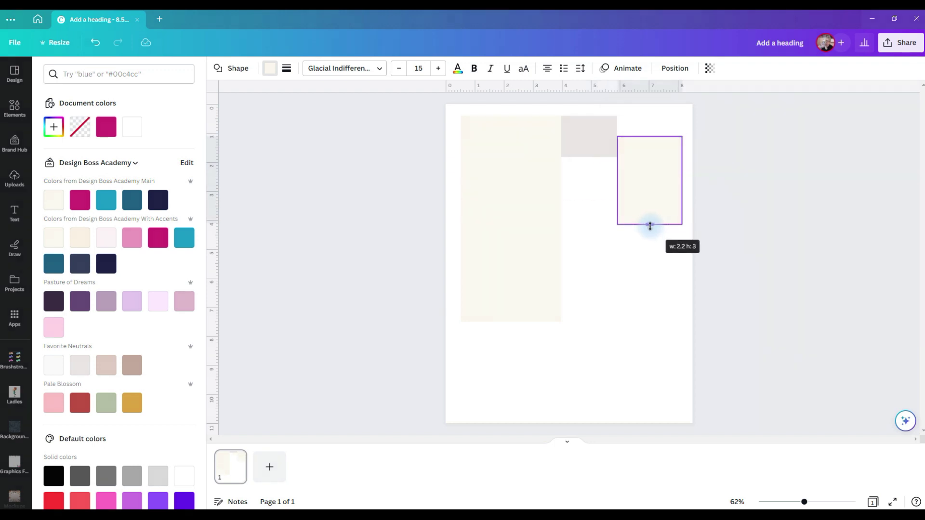
{"action": "left_click_drag", "start_coordinate": [650, 226], "coordinate": [650, 226]}
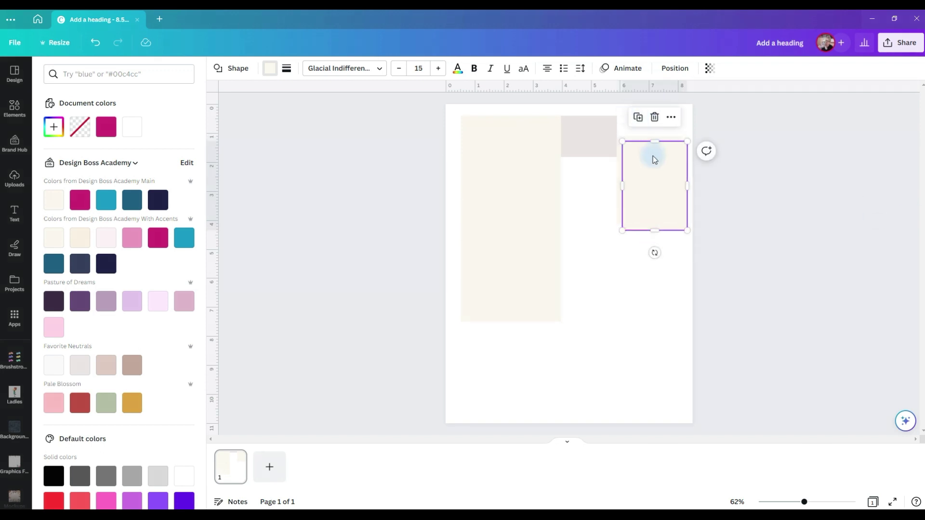
{"action": "left_click_drag", "start_coordinate": [652, 157], "coordinate": [645, 333]}
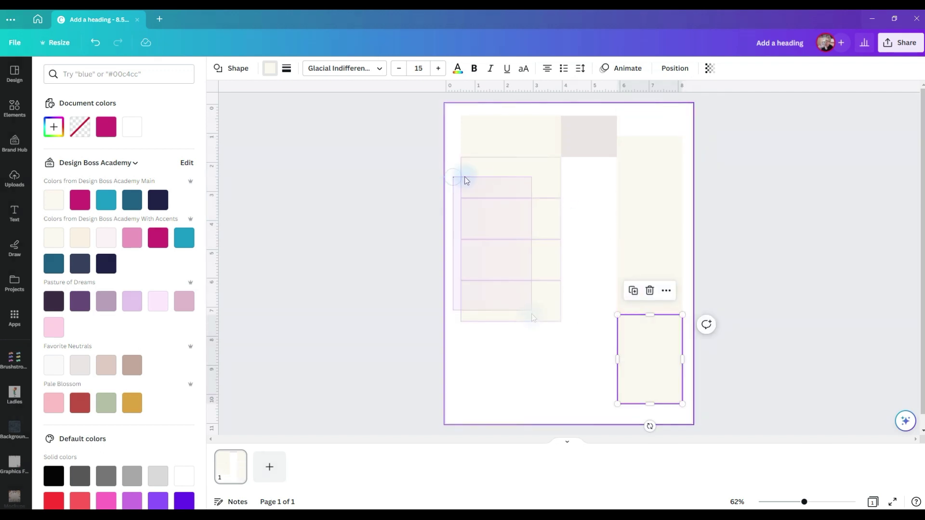
{"action": "left_click_drag", "start_coordinate": [458, 176], "coordinate": [531, 322]}
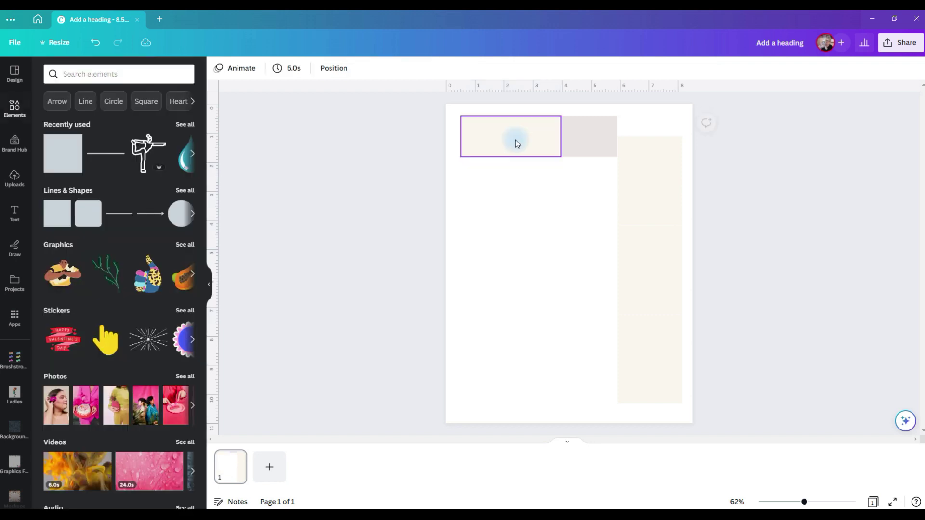
- Add a small 13.7 Playfair Display heading reading 'Sunday' in the top-left cream box
{"action": "left_click", "coordinate": [494, 136]}
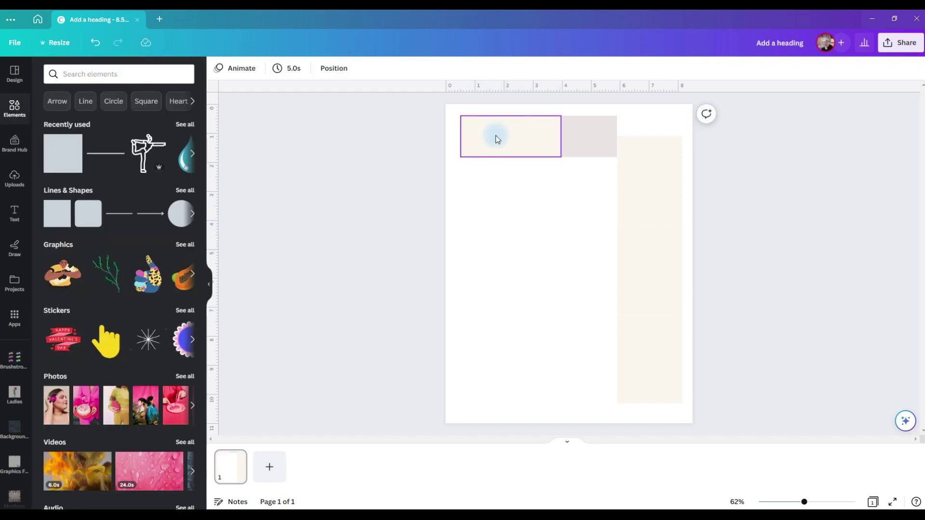
{"action": "left_click", "coordinate": [20, 220]}
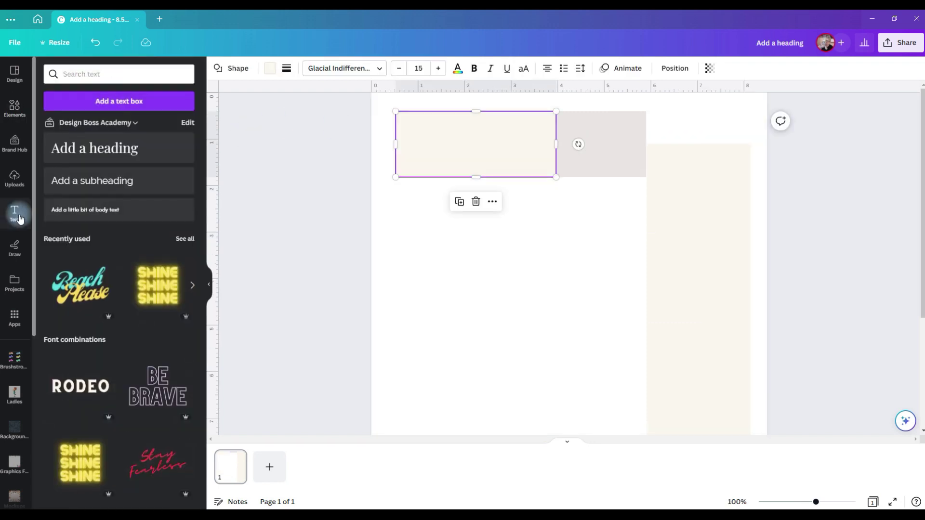
{"action": "left_click", "coordinate": [94, 149]}
{"action": "type", "text": "Wednesday"}
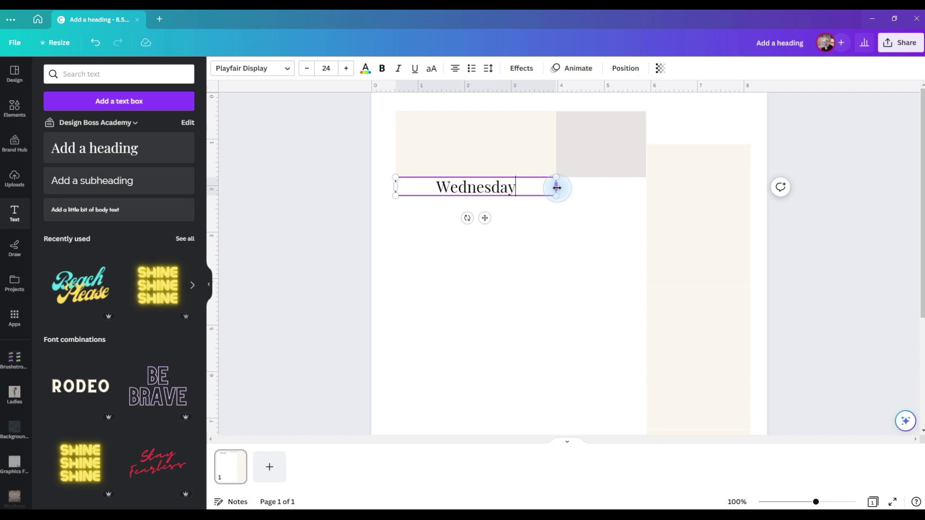
{"action": "left_click_drag", "start_coordinate": [557, 187], "coordinate": [463, 116]}
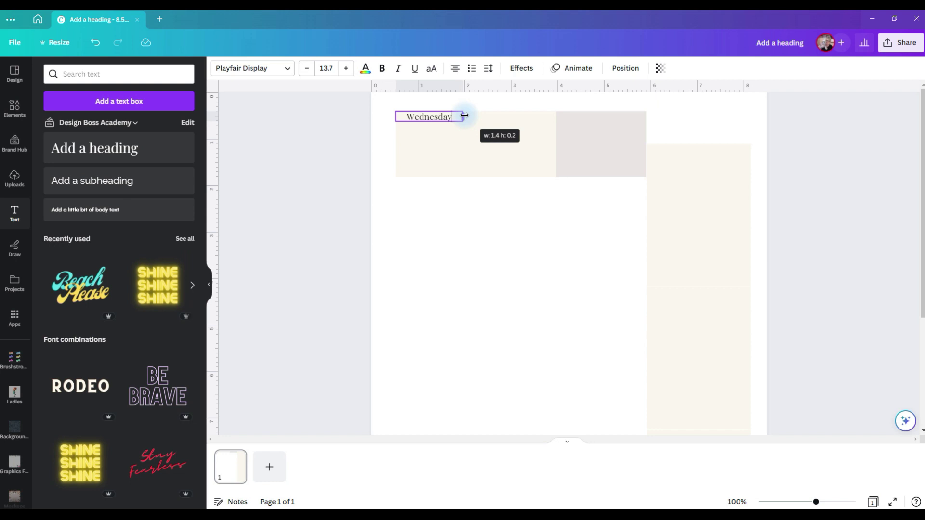
{"action": "left_click", "coordinate": [454, 133]}
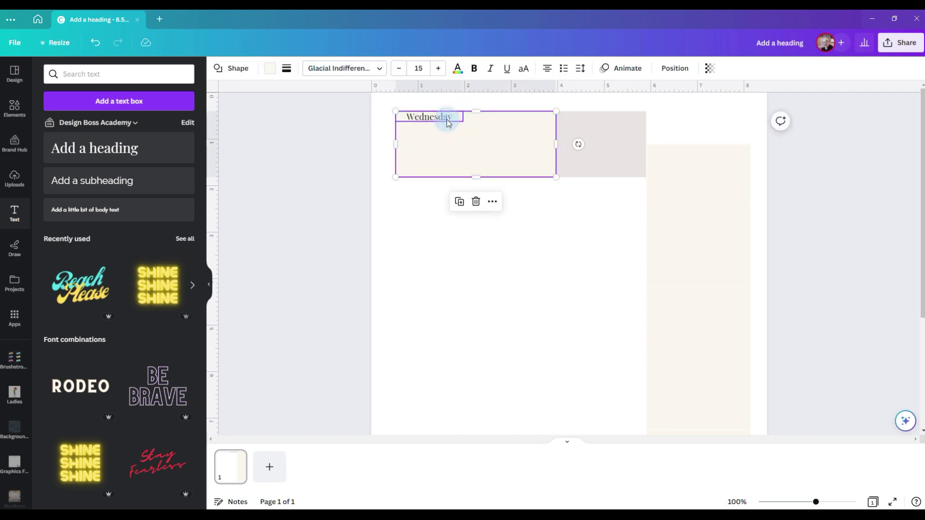
{"action": "left_click", "coordinate": [447, 123]}
{"action": "double_click", "coordinate": [449, 117]}
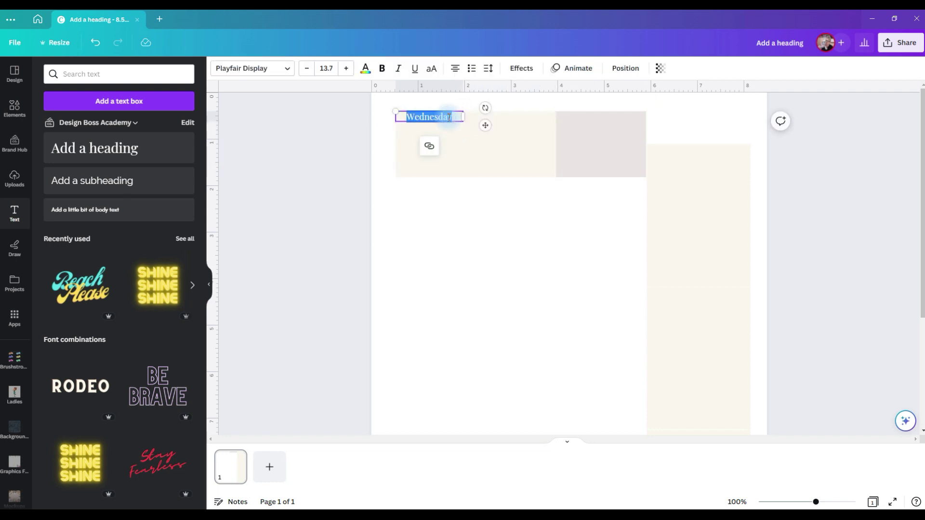
{"action": "type", "text": "Sunday"}
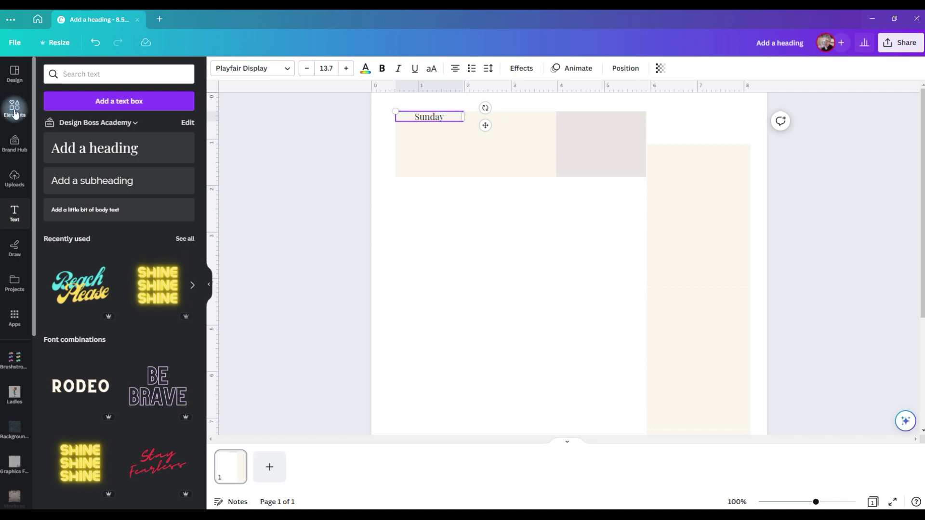
{"action": "left_click", "coordinate": [14, 107]}
{"action": "left_click", "coordinate": [125, 73]}
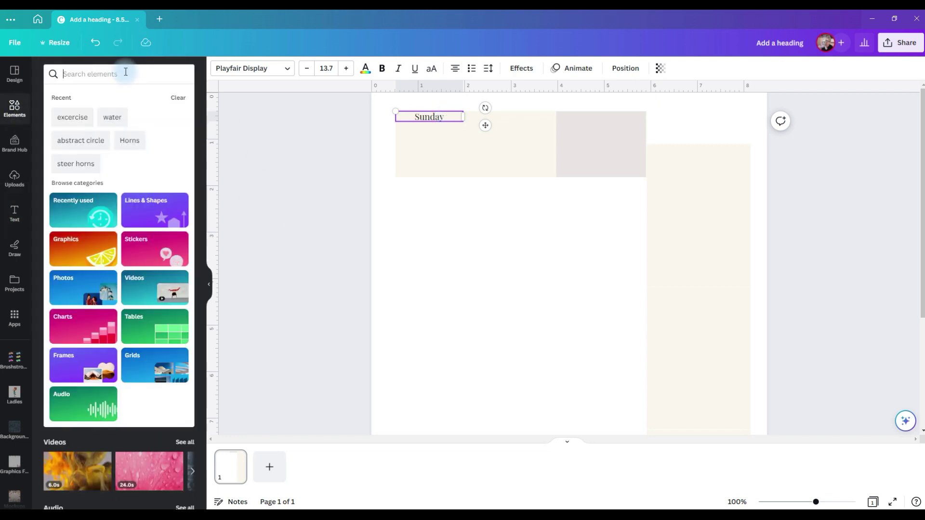
- Add the 'water' drop graphic, shrink it to a tiny icon, and make three drops beside Sunday
{"action": "type", "text": "water"}
{"action": "key", "text": "Return"}
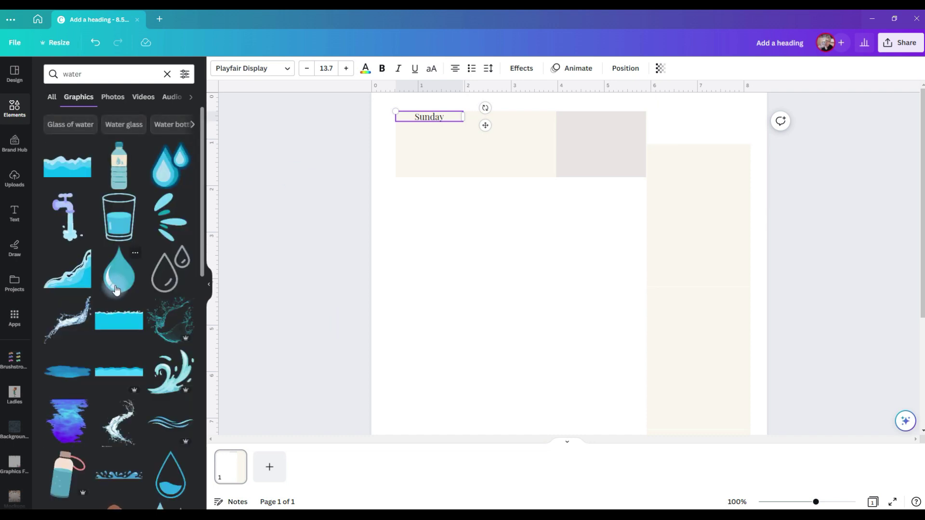
{"action": "left_click", "coordinate": [116, 289]}
{"action": "left_click_drag", "start_coordinate": [564, 396], "coordinate": [504, 349]}
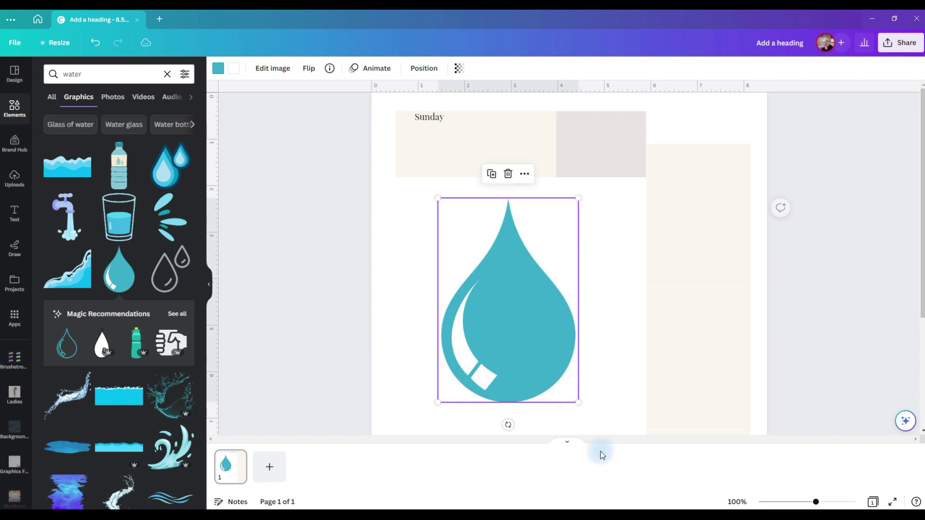
{"action": "left_click_drag", "start_coordinate": [588, 416], "coordinate": [459, 216]}
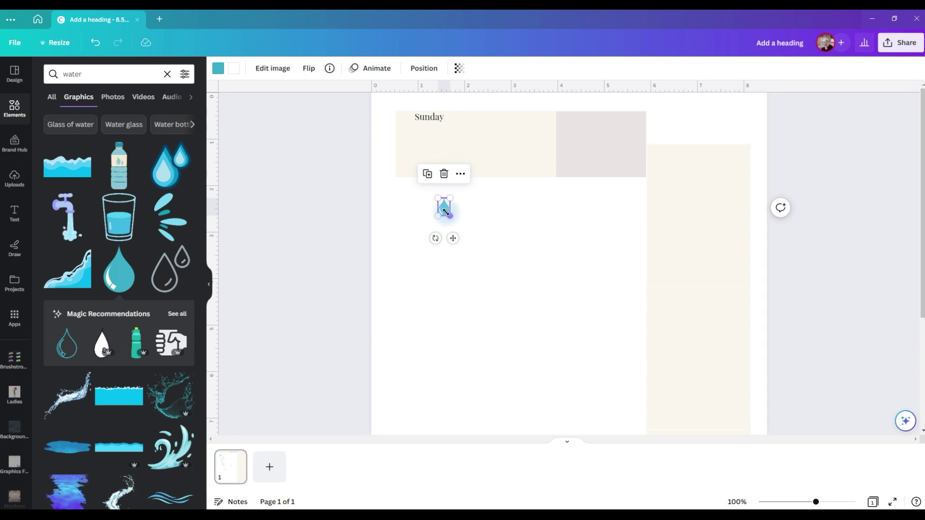
{"action": "left_click_drag", "start_coordinate": [450, 215], "coordinate": [460, 148]}
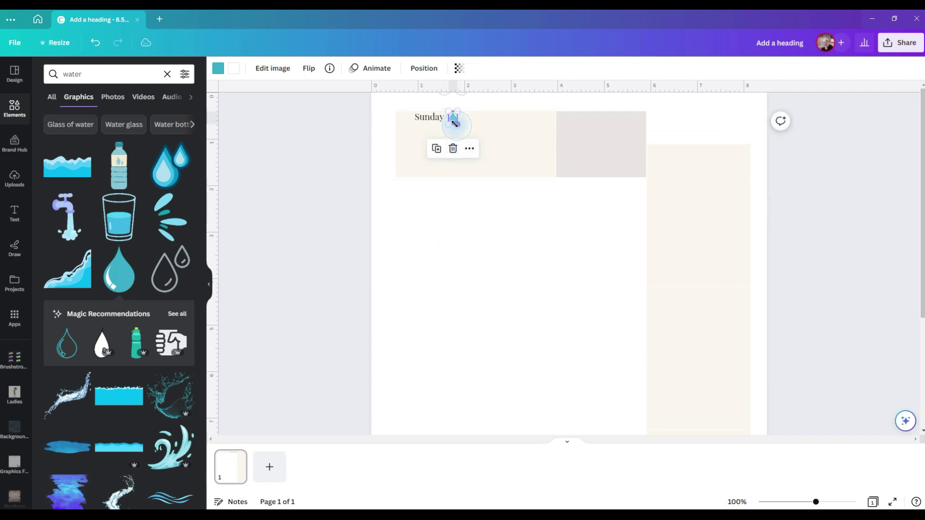
{"action": "left_click", "coordinate": [435, 149]}
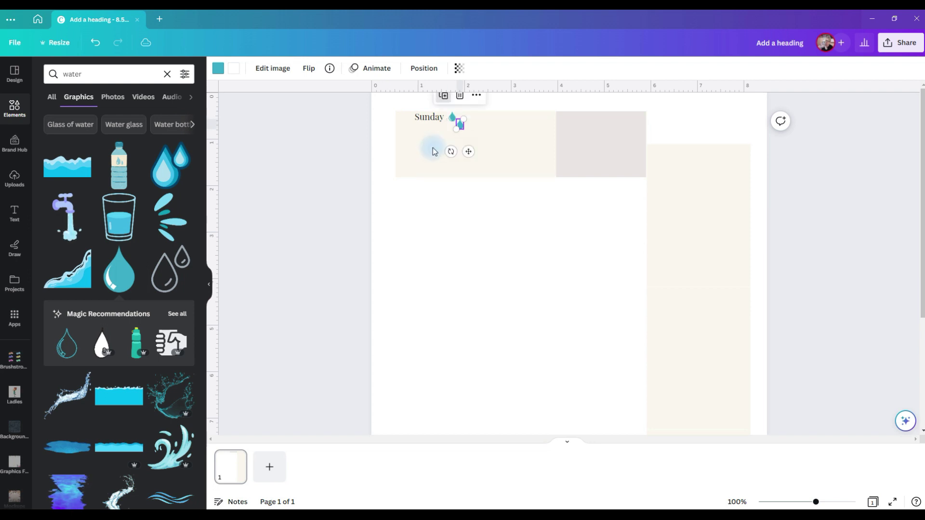
{"action": "left_click_drag", "start_coordinate": [468, 152], "coordinate": [470, 144]}
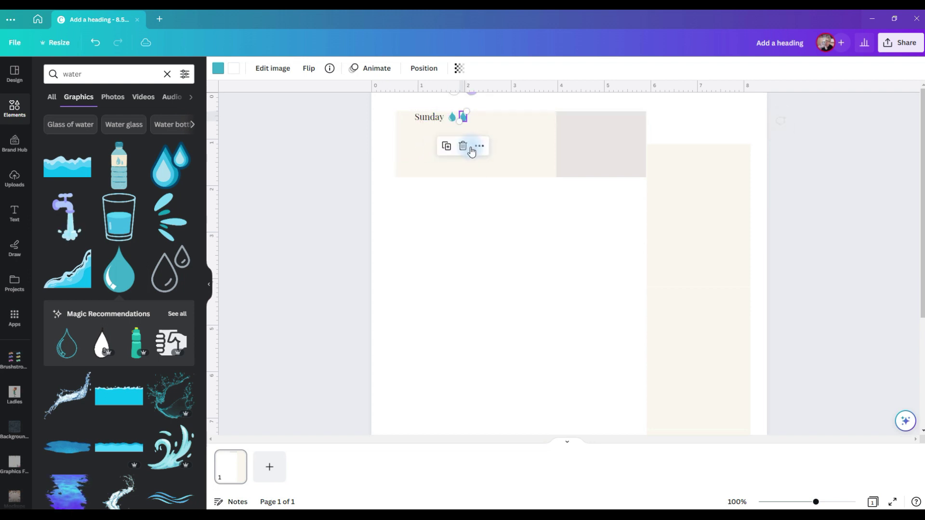
{"action": "left_click", "coordinate": [446, 146]}
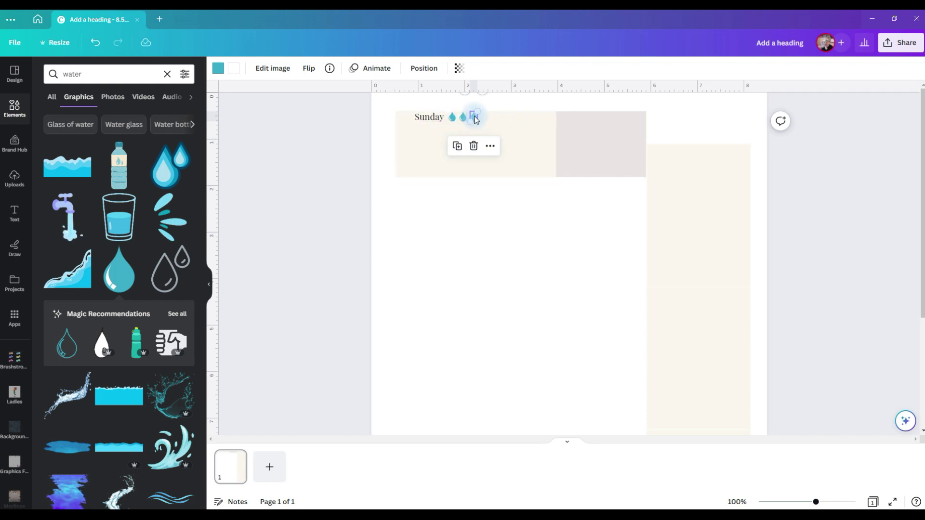
- Left-align the Sunday heading text
{"action": "left_click", "coordinate": [427, 120]}
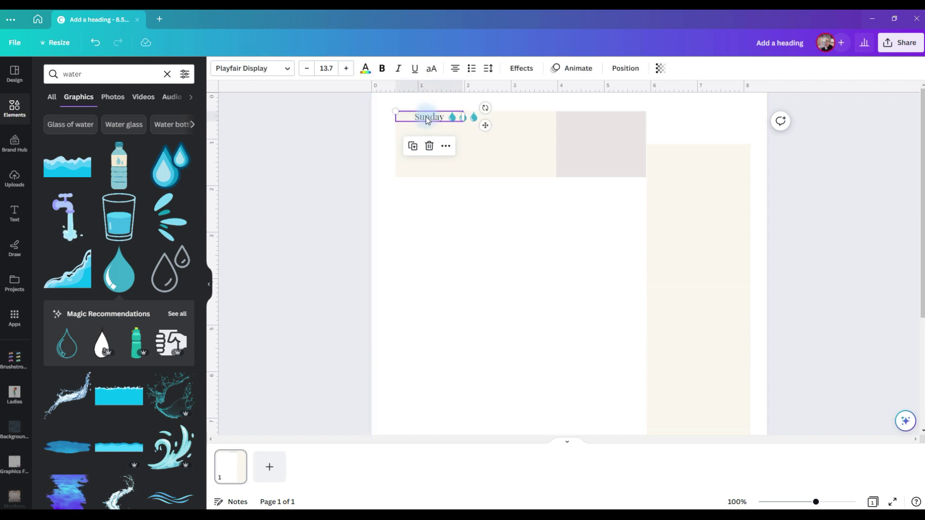
{"action": "left_click", "coordinate": [456, 73]}
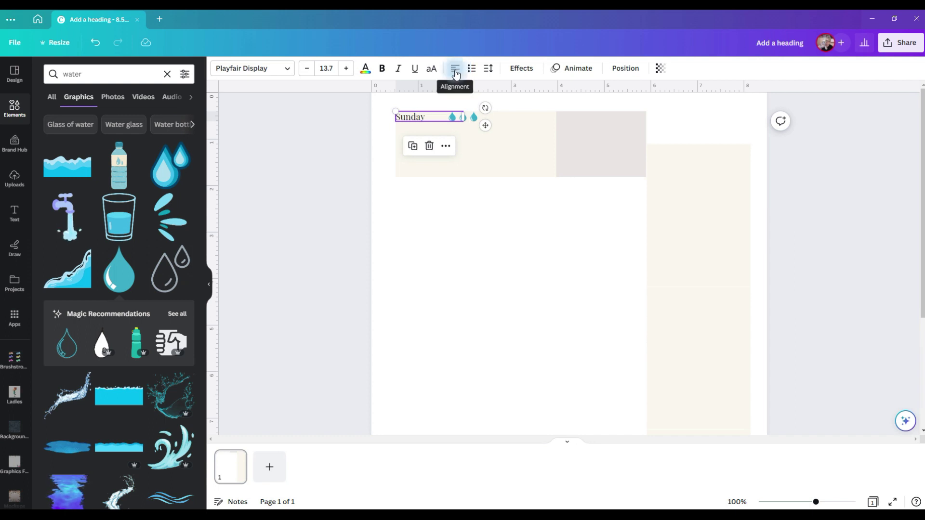
{"action": "double_click", "coordinate": [434, 117]}
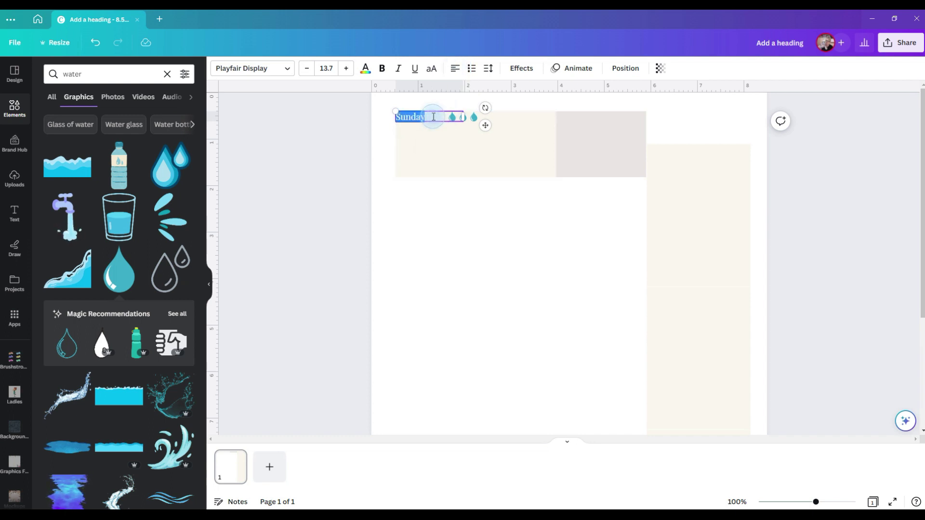
{"action": "type", "text": "we"}
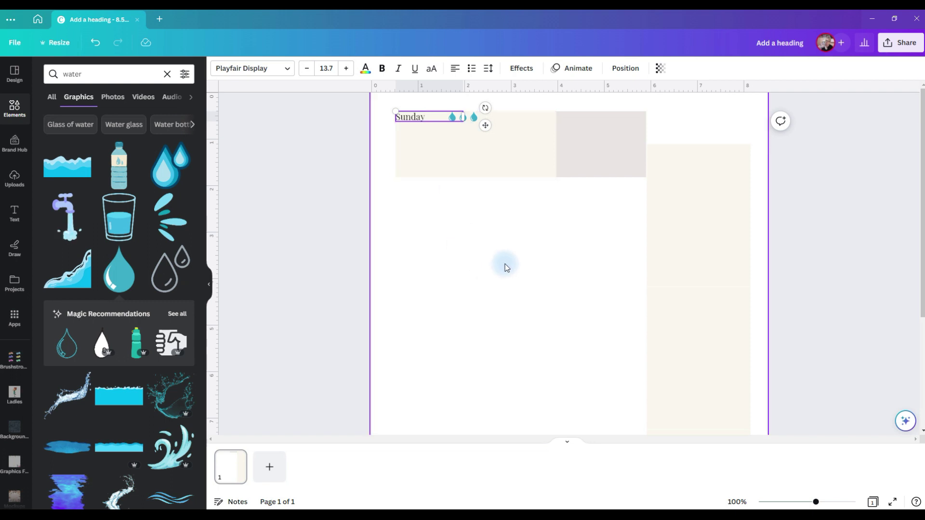
- Add a yoga figure from an 'exercise' search and shrink it to a tiny icon
{"action": "left_click", "coordinate": [58, 67]}
{"action": "type", "text": "excercise"}
{"action": "key", "text": "Return"}
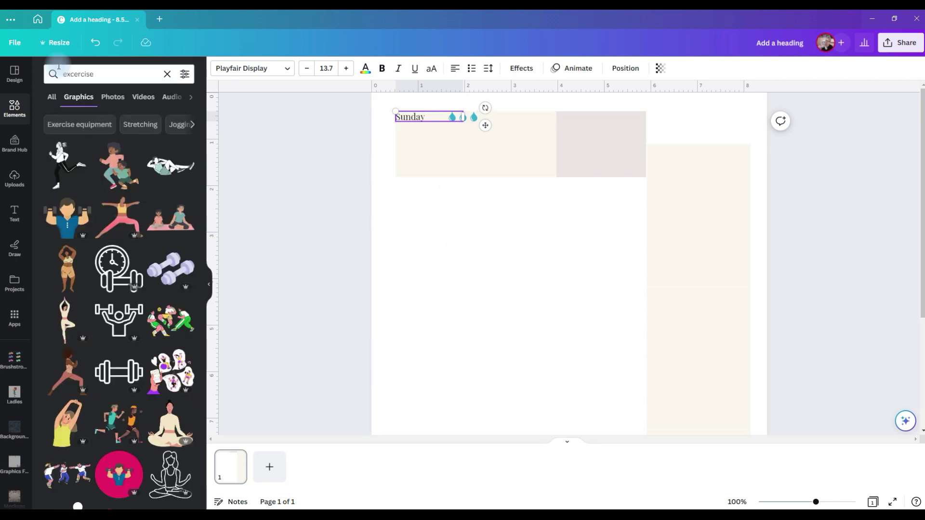
{"action": "left_click", "coordinate": [64, 312]}
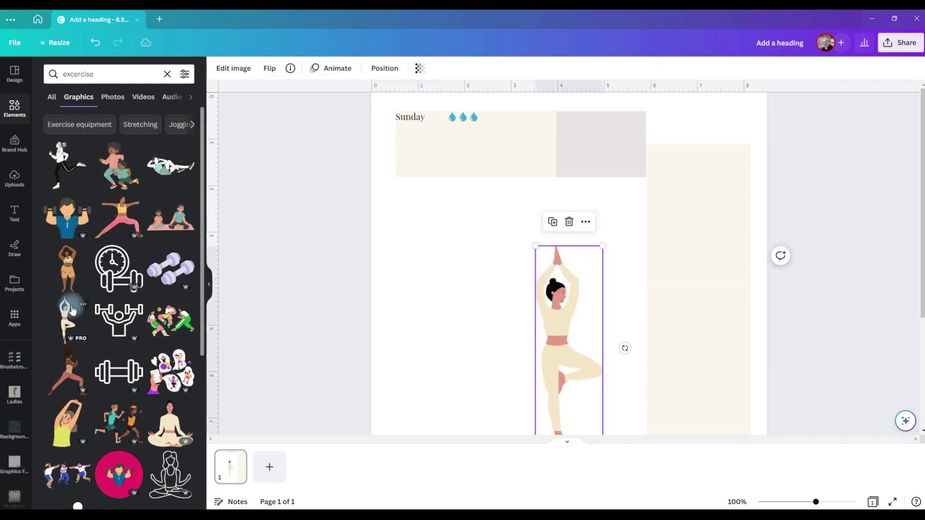
{"action": "left_click_drag", "start_coordinate": [549, 319], "coordinate": [496, 115]}
{"action": "left_click", "coordinate": [389, 145]}
- Add a weight-1 black line, shortened and placed after the yoga figure
{"action": "left_click_drag", "start_coordinate": [61, 153], "coordinate": [519, 347]}
{"action": "left_click", "coordinate": [242, 68]}
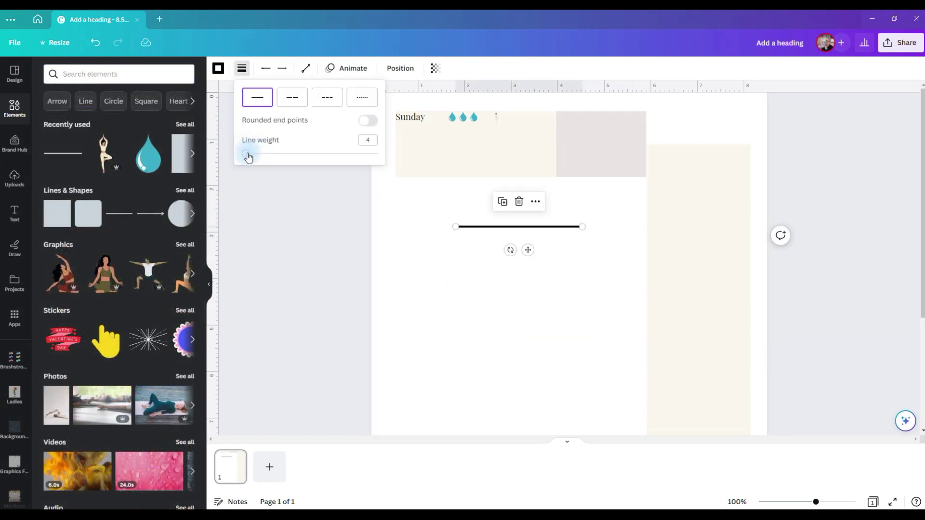
{"action": "left_click_drag", "start_coordinate": [247, 153], "coordinate": [242, 154]}
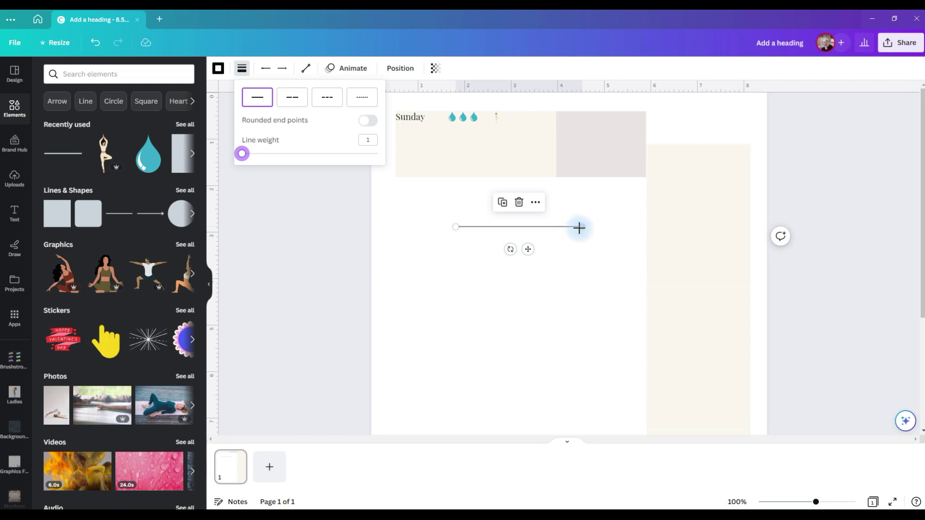
{"action": "left_click_drag", "start_coordinate": [581, 226], "coordinate": [527, 148]}
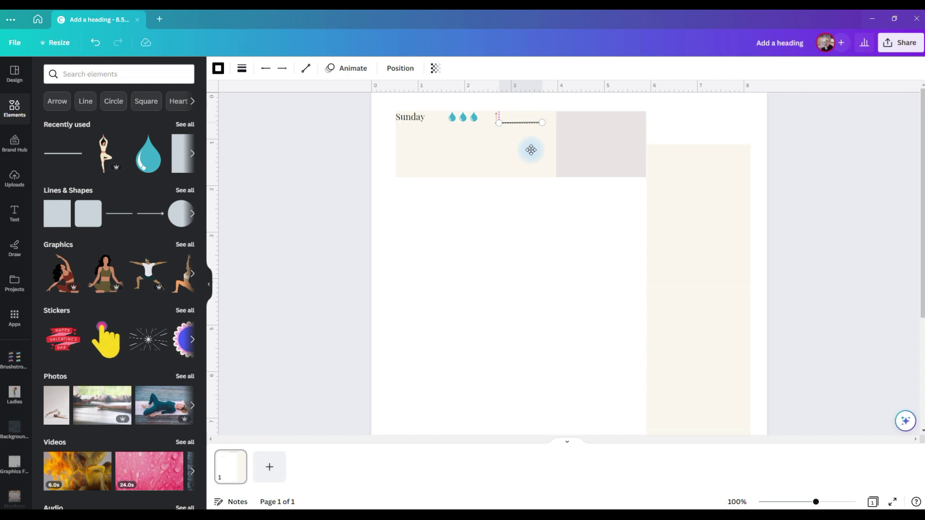
{"action": "left_click_drag", "start_coordinate": [530, 150], "coordinate": [555, 123]}
{"action": "left_click", "coordinate": [495, 214]}
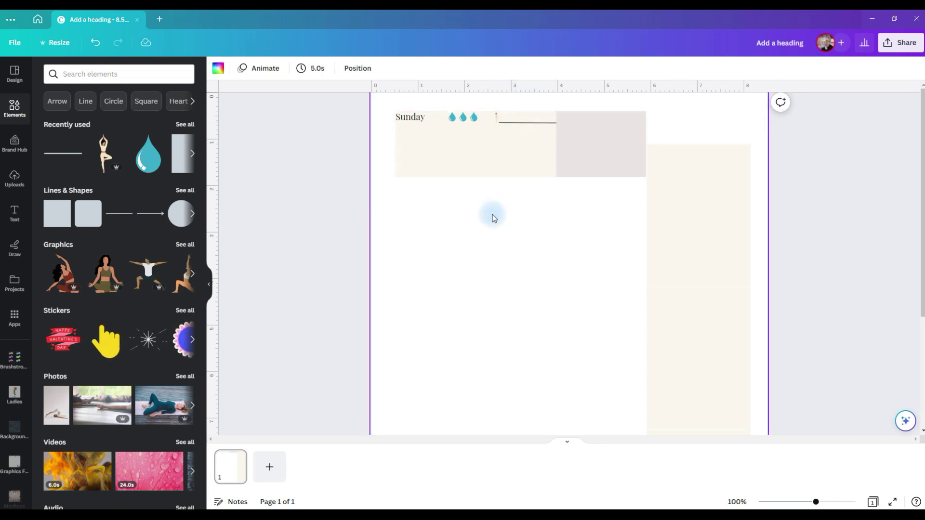
- Duplicate the line into ruled writing lines across the Sunday box and select the whole row
{"action": "left_click", "coordinate": [530, 122]}
{"action": "left_click", "coordinate": [510, 97]}
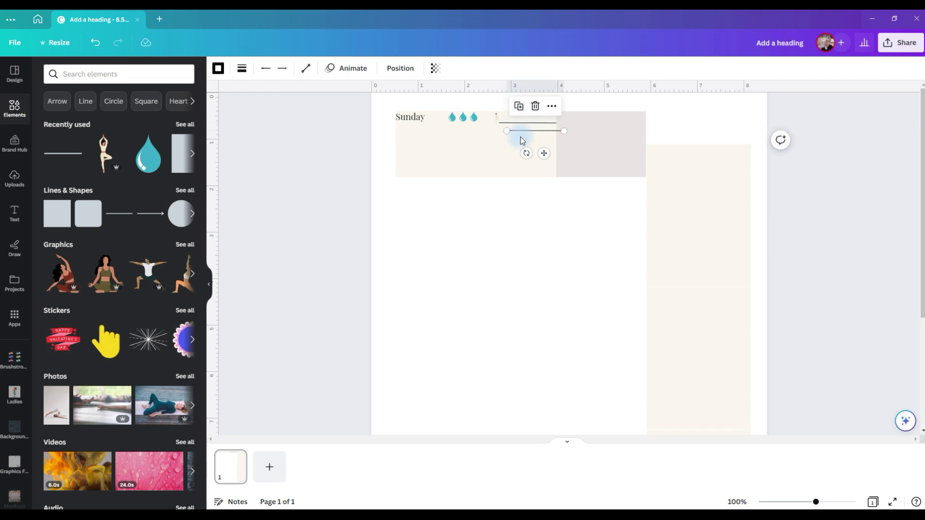
{"action": "mouse_move", "coordinate": [541, 154]}
{"action": "left_mouse_down"}
{"action": "mouse_move", "coordinate": [431, 164]}
{"action": "mouse_move", "coordinate": [487, 145]}
{"action": "mouse_move", "coordinate": [556, 144]}
{"action": "left_mouse_up"}
{"action": "left_click", "coordinate": [549, 148]}
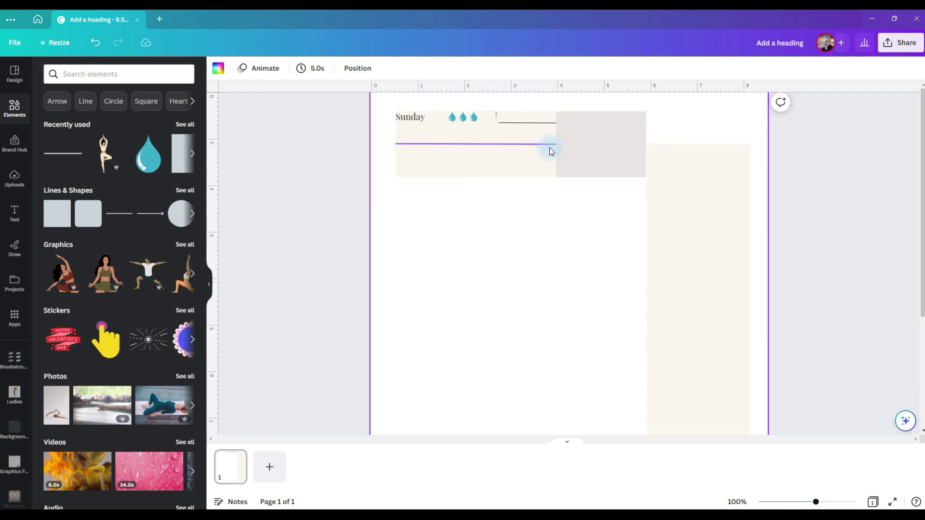
{"action": "left_click", "coordinate": [437, 150]}
{"action": "left_click", "coordinate": [456, 120]}
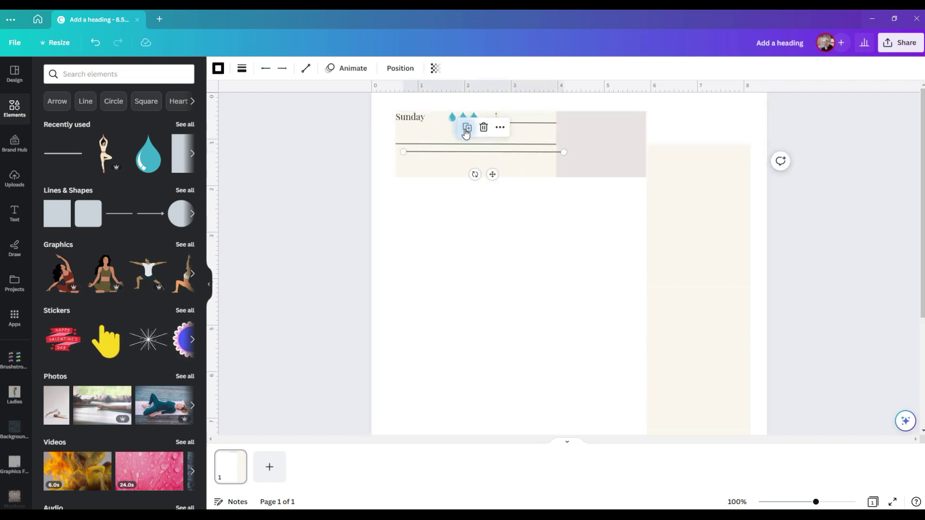
{"action": "left_click_drag", "start_coordinate": [487, 175], "coordinate": [486, 193]}
{"action": "left_click", "coordinate": [464, 139]}
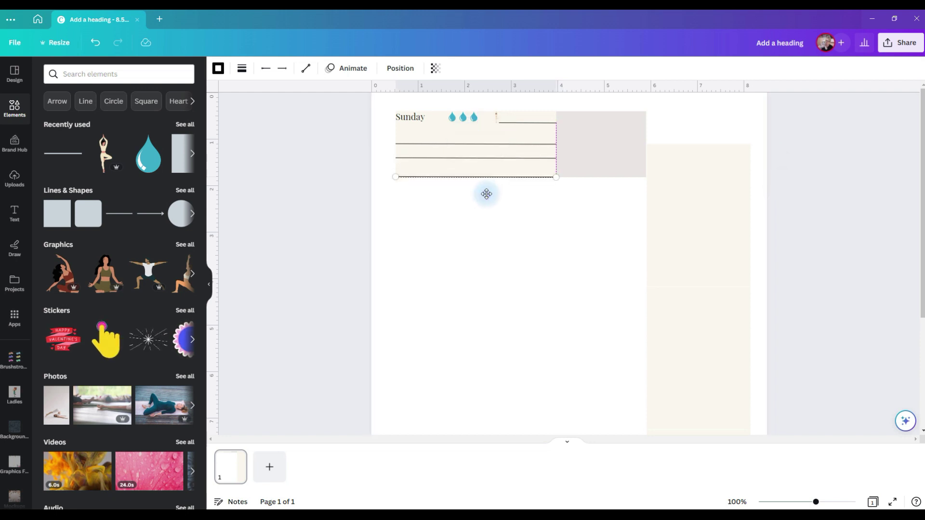
{"action": "left_click", "coordinate": [570, 200]}
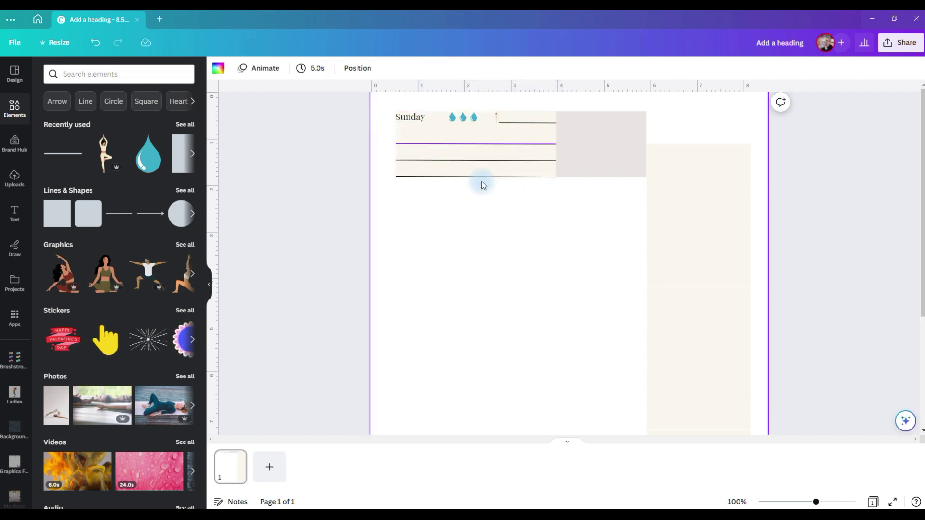
{"action": "left_click_drag", "start_coordinate": [388, 104], "coordinate": [527, 183]}
- Group the Sunday row and copy it below as Monday
{"action": "left_click", "coordinate": [450, 201]}
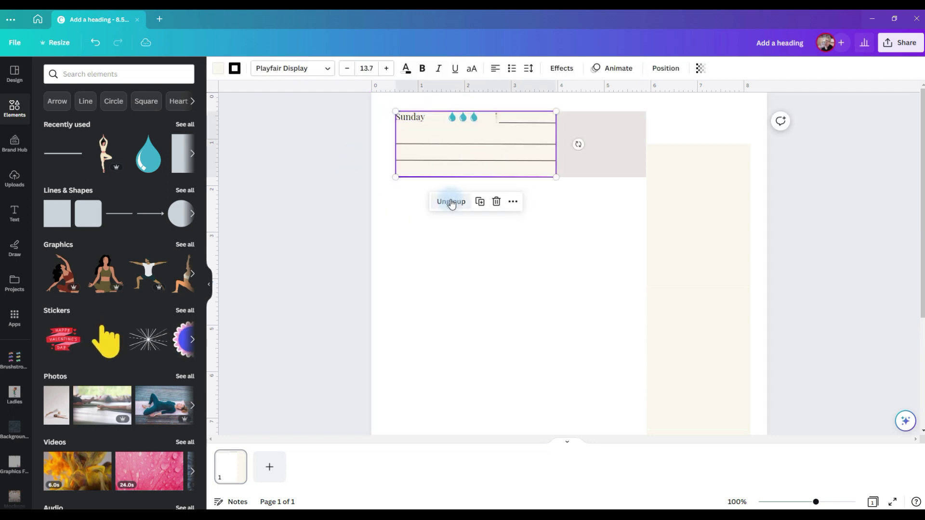
{"action": "left_click", "coordinate": [480, 202]}
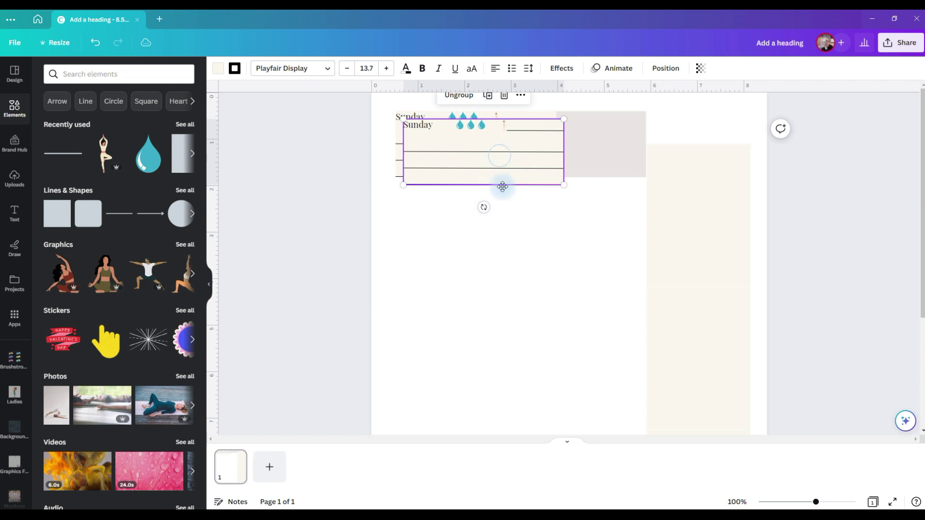
{"action": "left_click_drag", "start_coordinate": [501, 186], "coordinate": [493, 213]}
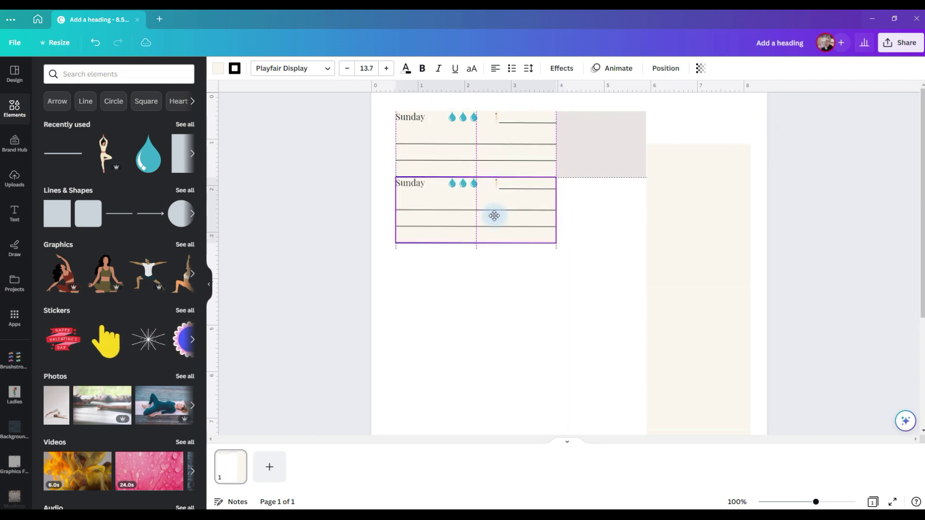
{"action": "double_click", "coordinate": [403, 183]}
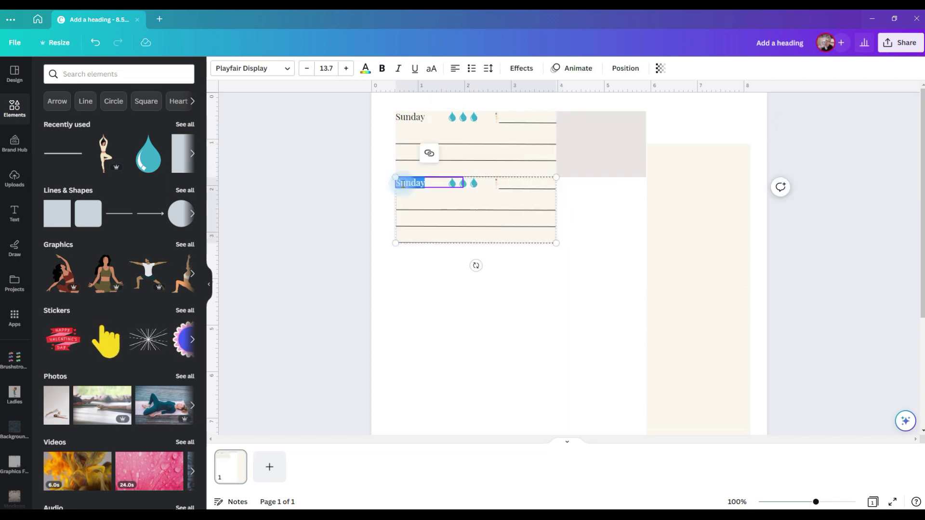
{"action": "type", "text": "MOnda"}
{"action": "double_click", "coordinate": [402, 183]}
{"action": "type", "text": "Monday"}
- Duplicate the row twice more, relabelling the copies Tuesday and Wednesday
{"action": "left_click", "coordinate": [419, 303]}
{"action": "key", "text": "ctrl+d"}
{"action": "double_click", "coordinate": [412, 249]}
{"action": "type", "text": "Tuesday"}
{"action": "left_click", "coordinate": [419, 289]}
{"action": "key", "text": "ctrl+d"}
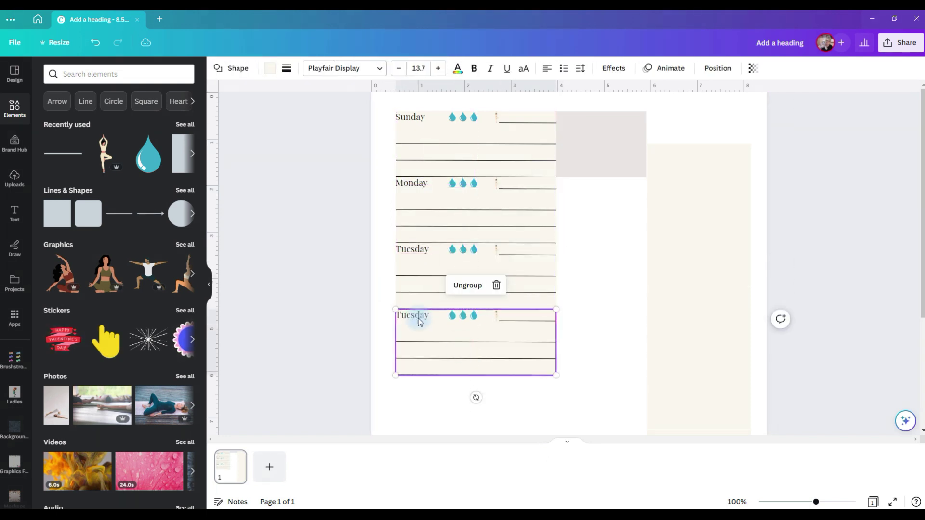
{"action": "double_click", "coordinate": [412, 327]}
{"action": "type", "text": "Wednesday"}
- Add Thursday, Friday and Saturday rows by duplicating and relabelling the day block
{"action": "key", "text": "ctrl+d"}
{"action": "left_click_drag", "start_coordinate": [472, 252], "coordinate": [464, 289]}
{"action": "double_click", "coordinate": [418, 235]}
{"action": "type", "text": "Thursday"}
{"action": "key", "text": "ctrl+d"}
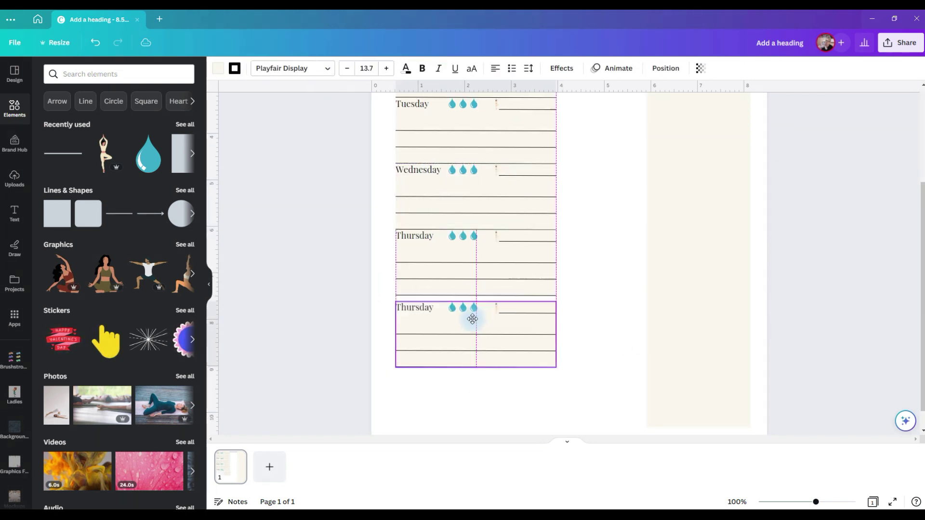
{"action": "double_click", "coordinate": [413, 303]}
{"action": "type", "text": "Friday"}
{"action": "key", "text": "ctrl+d"}
{"action": "scroll", "coordinate": [473, 313], "scroll_direction": "down", "scroll_amount": 1}
{"action": "double_click", "coordinate": [412, 344]}
{"action": "type", "text": "Saturday"}
{"action": "left_click", "coordinate": [581, 363]}
{"action": "scroll", "coordinate": [581, 362], "scroll_direction": "up", "scroll_amount": 4}
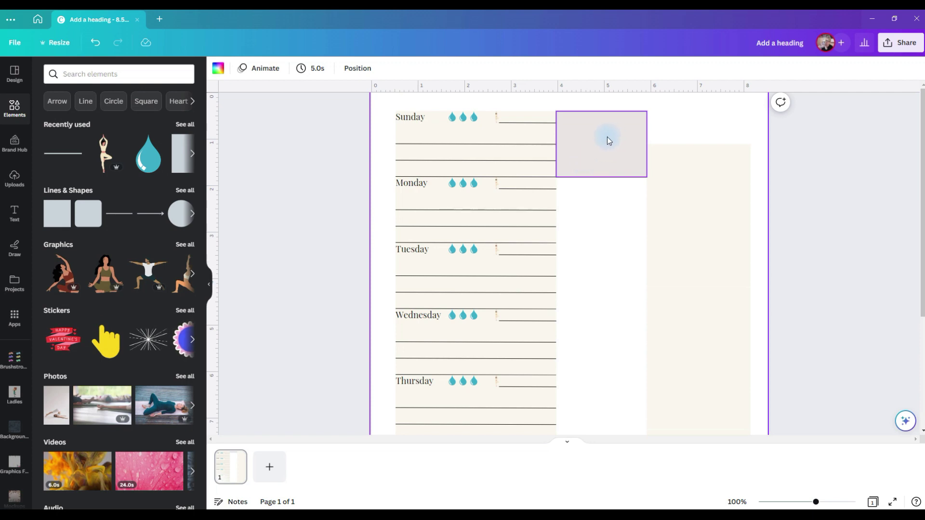
- Add a size-14 heading 'B' inside the grey box beside Sunday
{"action": "left_click", "coordinate": [15, 212]}
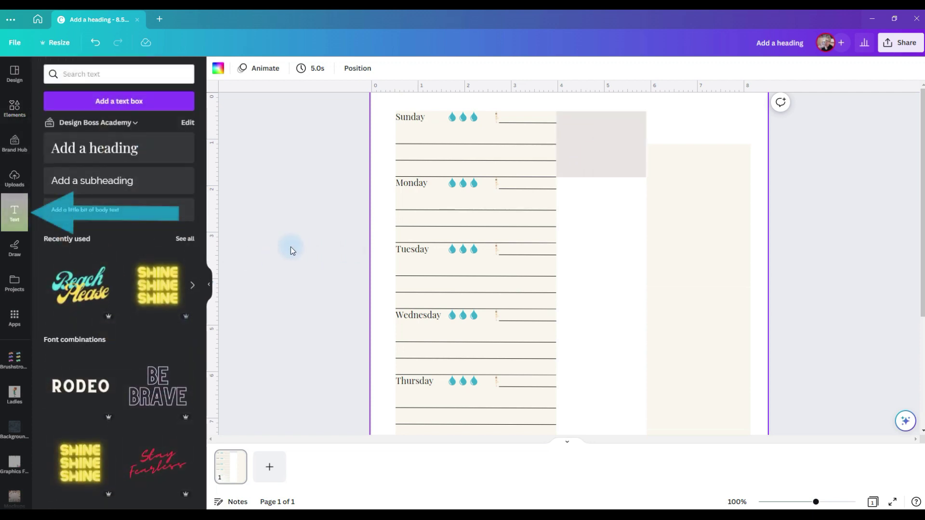
{"action": "left_click", "coordinate": [132, 153]}
{"action": "left_click_drag", "start_coordinate": [582, 291], "coordinate": [603, 292]}
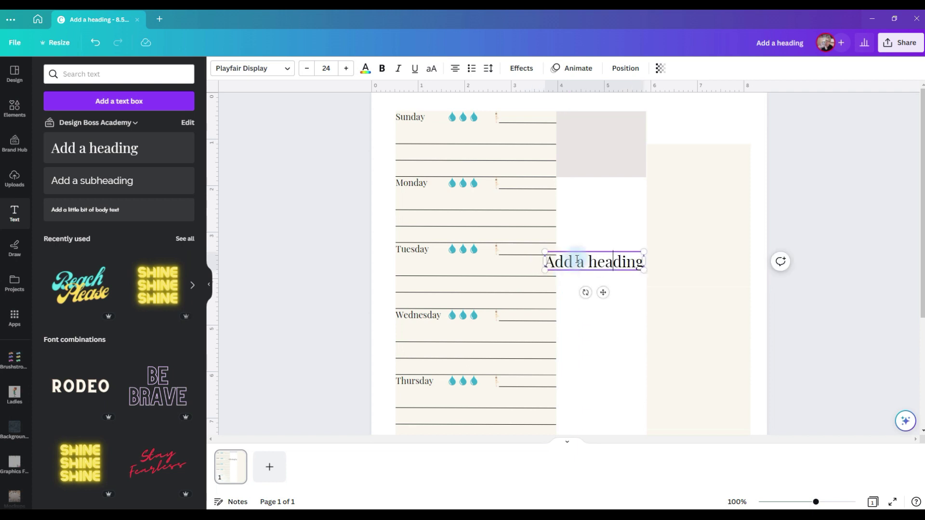
{"action": "triple_click", "coordinate": [577, 260]}
{"action": "type", "text": "B"}
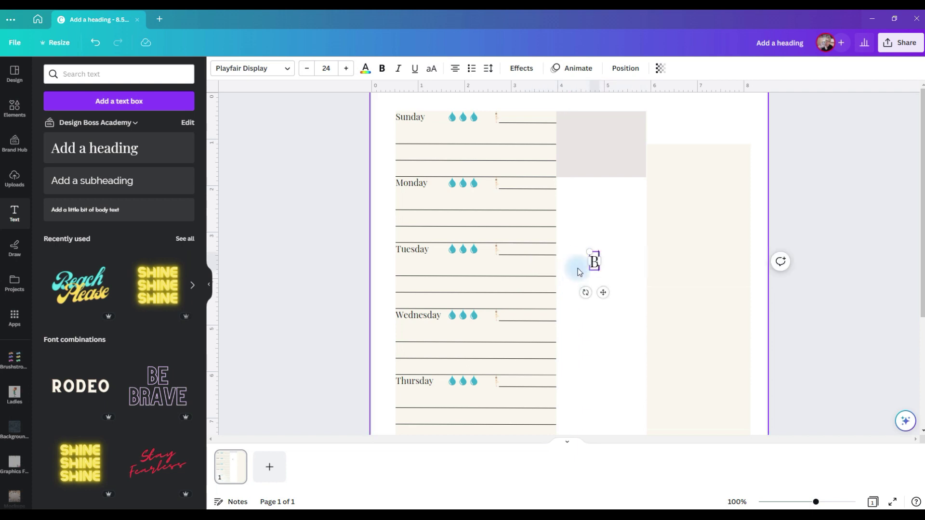
{"action": "left_click", "coordinate": [413, 185]}
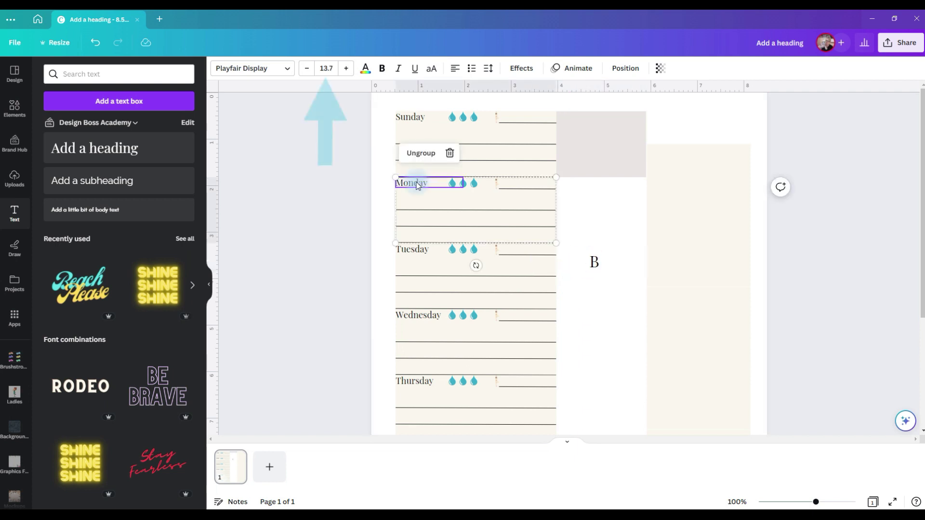
{"action": "left_click", "coordinate": [596, 264]}
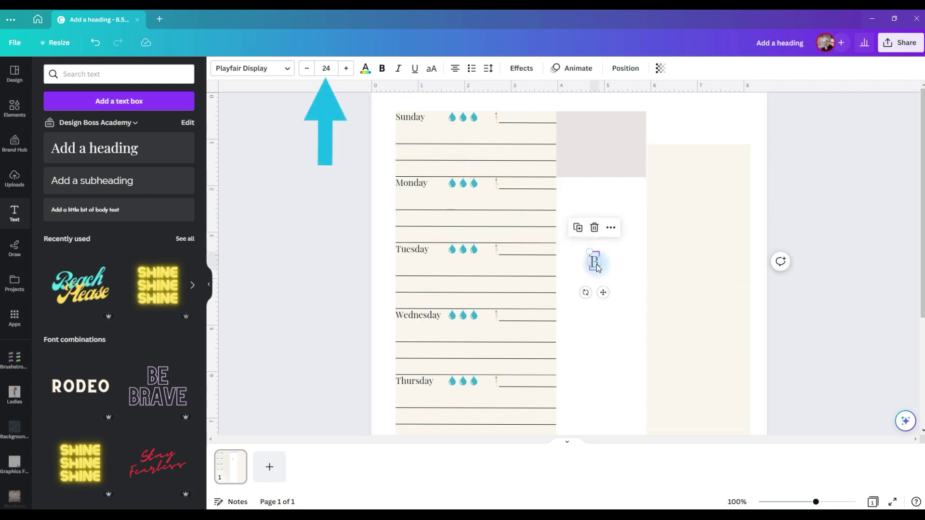
{"action": "left_click", "coordinate": [326, 68]}
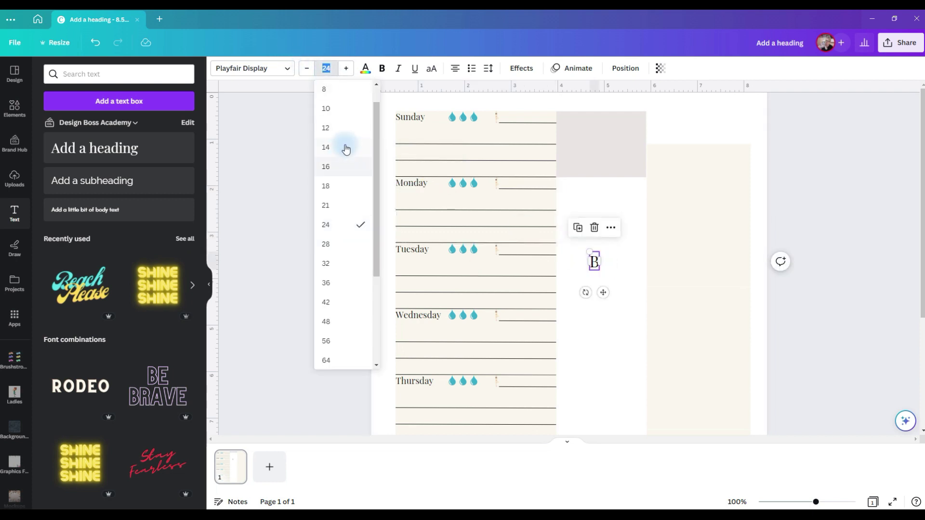
{"action": "left_click", "coordinate": [347, 148]}
{"action": "left_click_drag", "start_coordinate": [603, 293], "coordinate": [570, 152]}
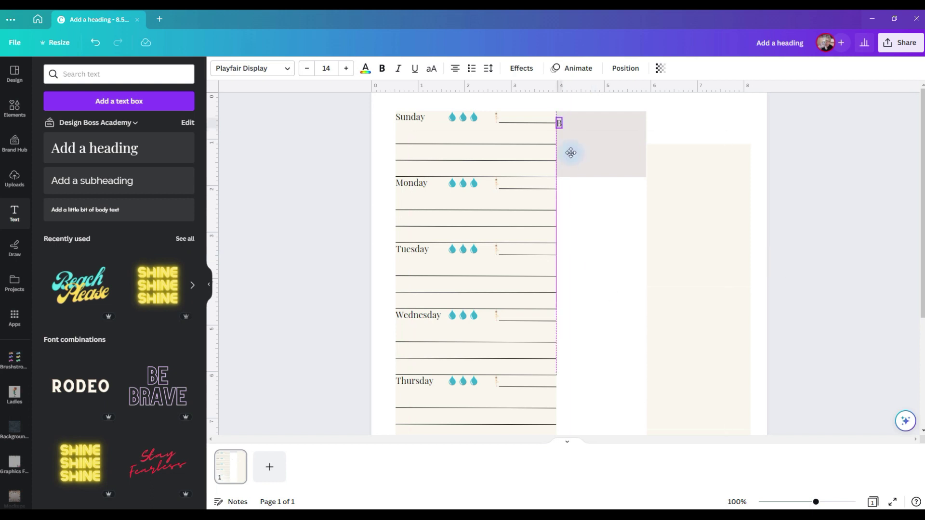
- Duplicate the B below it twice, changing the copies to 'L' and 'D'
{"action": "key", "text": "ctrl+d"}
{"action": "left_click_drag", "start_coordinate": [576, 159], "coordinate": [572, 175]}
{"action": "double_click", "coordinate": [559, 144]}
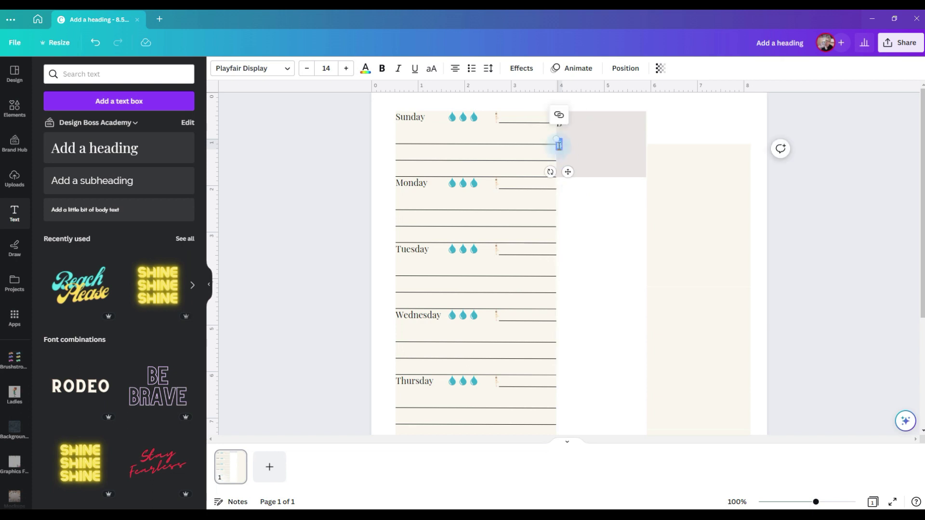
{"action": "type", "text": "L"}
{"action": "key", "text": "ctrl+d"}
{"action": "left_click_drag", "start_coordinate": [568, 172], "coordinate": [572, 196]}
{"action": "double_click", "coordinate": [559, 166]}
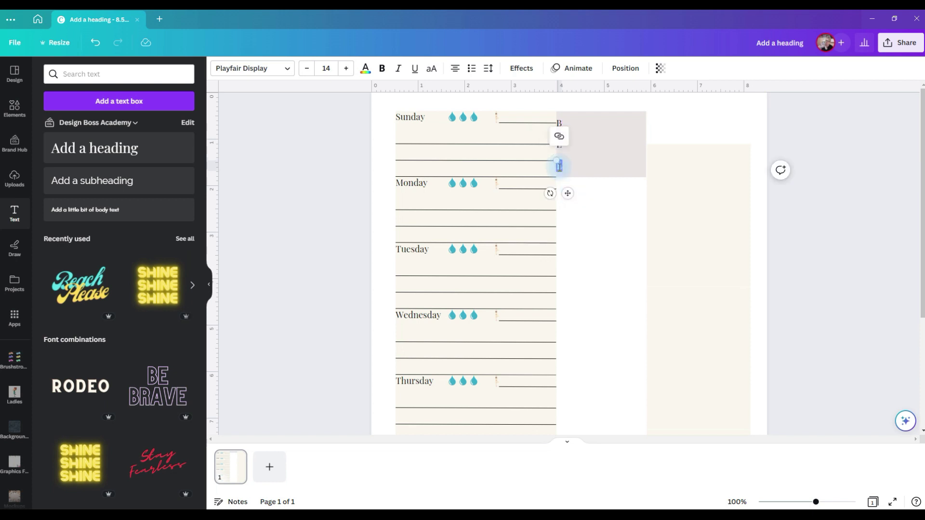
{"action": "type", "text": "D"}
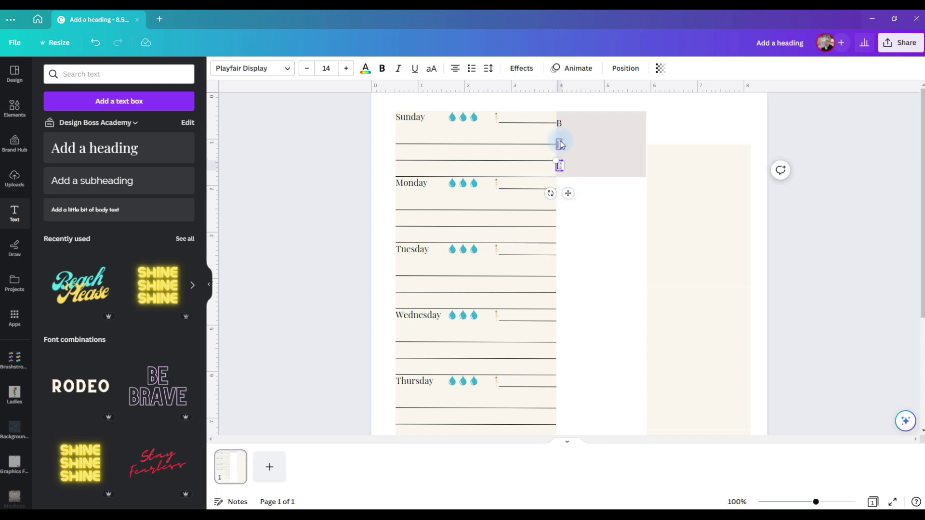
- Space the B, L and D letters evenly
{"action": "left_click", "coordinate": [560, 144], "text": "shift"}
{"action": "left_click", "coordinate": [558, 124], "text": "shift"}
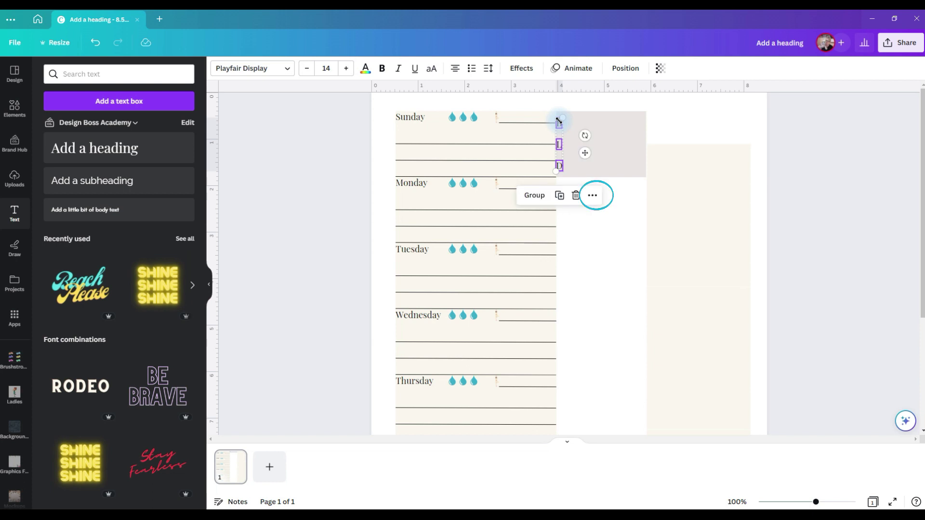
{"action": "left_click", "coordinate": [597, 196]}
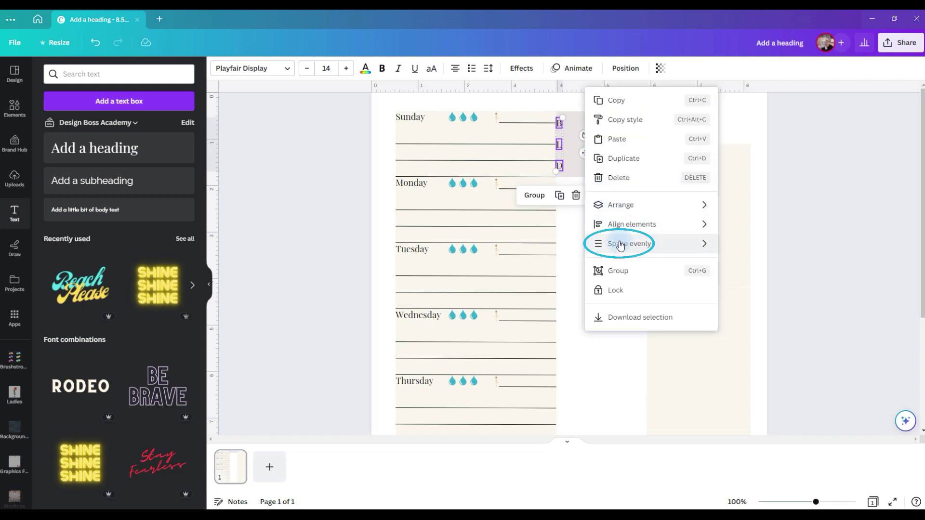
{"action": "mouse_move", "coordinate": [647, 244]}
{"action": "left_click", "coordinate": [780, 252]}
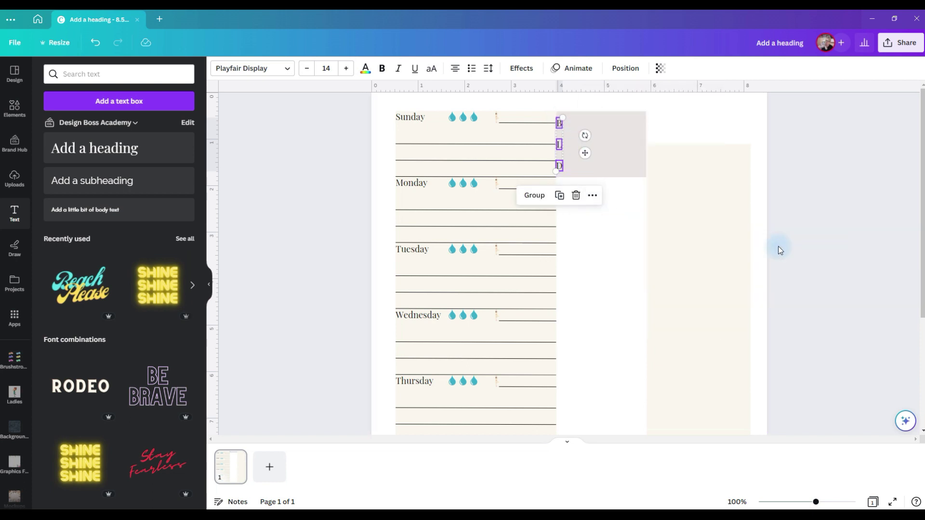
{"action": "left_click", "coordinate": [268, 180]}
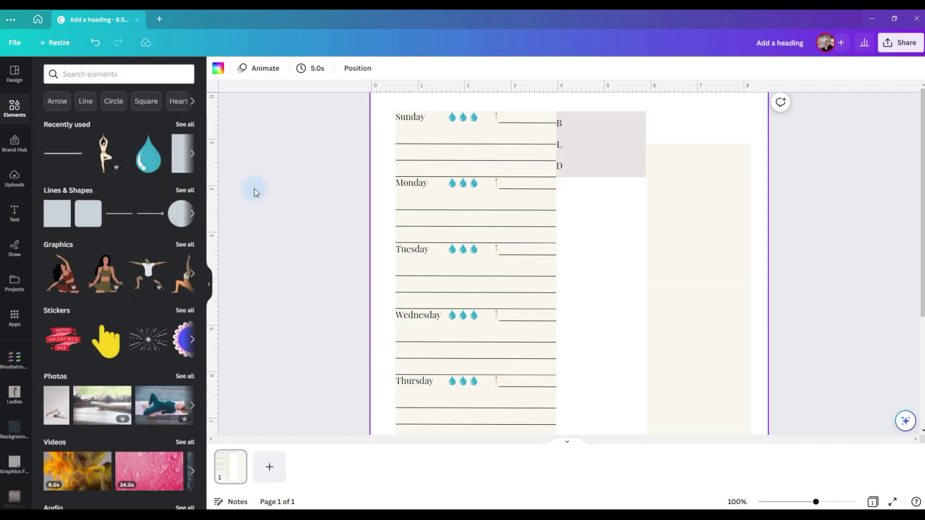
- Add a plain line beside the B/L/D box, shorten it to the box width and set weight 1
{"action": "left_click", "coordinate": [119, 213]}
{"action": "left_click_drag", "start_coordinate": [581, 372], "coordinate": [631, 159]}
{"action": "left_click_drag", "start_coordinate": [685, 132], "coordinate": [646, 131]}
{"action": "left_click", "coordinate": [242, 67]}
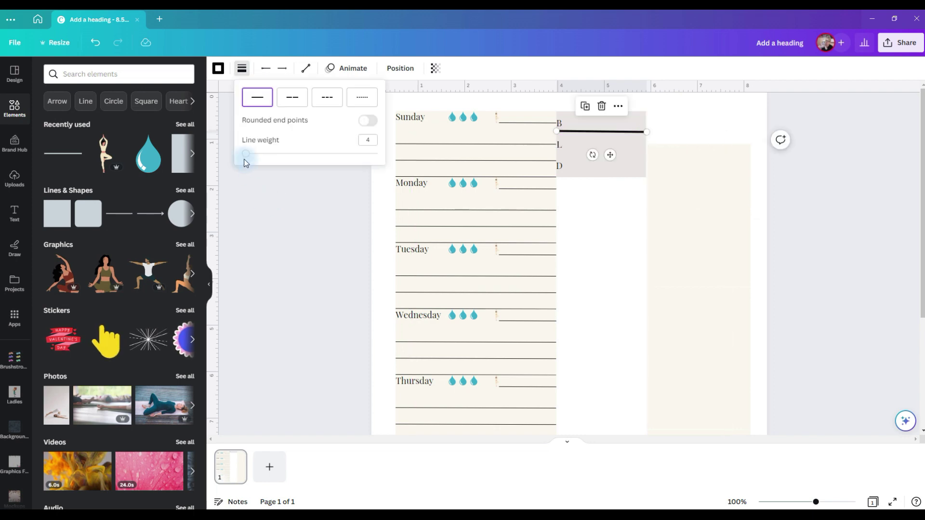
{"action": "left_click_drag", "start_coordinate": [240, 158], "coordinate": [236, 158]}
{"action": "left_click", "coordinate": [603, 155]}
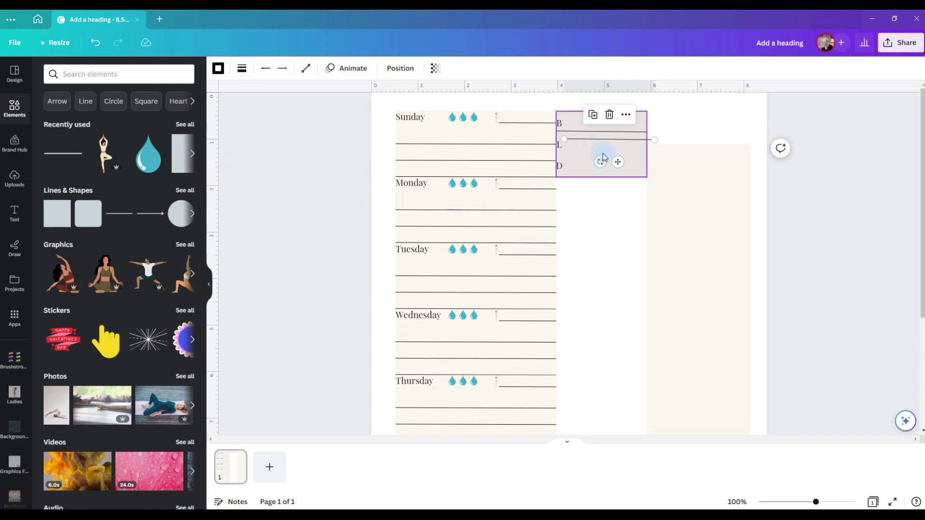
- Align the thin line along the grey box's bottom edge under the B letter
{"action": "left_click", "coordinate": [609, 165]}
{"action": "left_click_drag", "start_coordinate": [609, 167], "coordinate": [610, 182]}
{"action": "scroll", "coordinate": [611, 183], "scroll_direction": "up", "scroll_amount": 5}
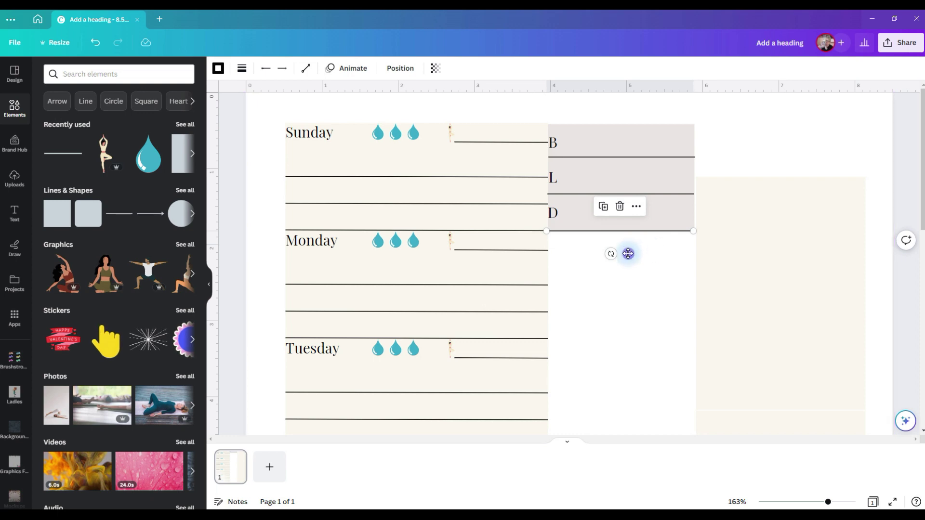
{"action": "left_click_drag", "start_coordinate": [629, 254], "coordinate": [630, 254]}
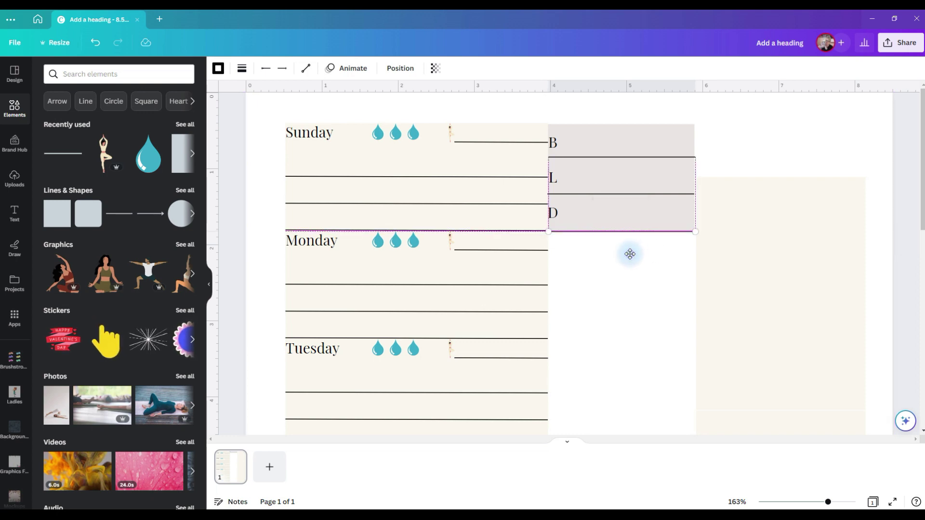
{"action": "left_click_drag", "start_coordinate": [630, 254], "coordinate": [629, 253]}
{"action": "left_click", "coordinate": [788, 295]}
{"action": "left_click", "coordinate": [782, 143]}
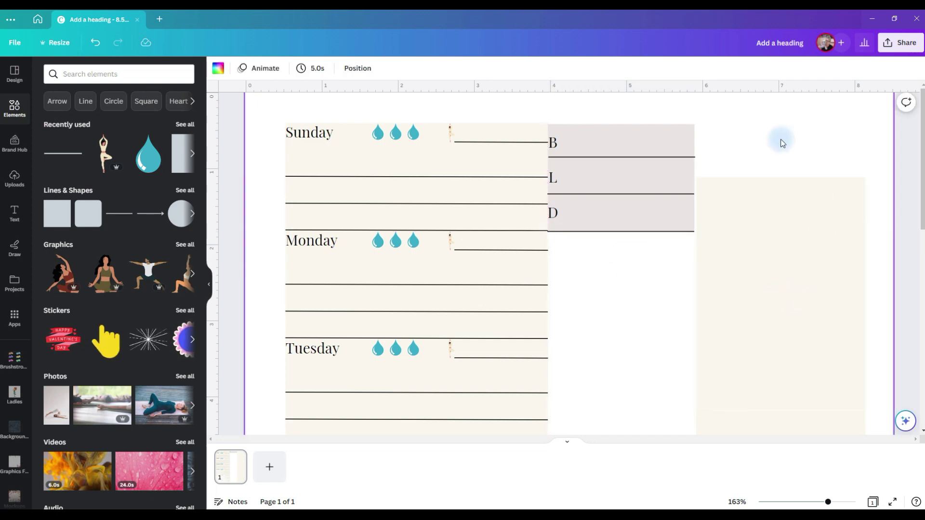
{"action": "left_click", "coordinate": [687, 157]}
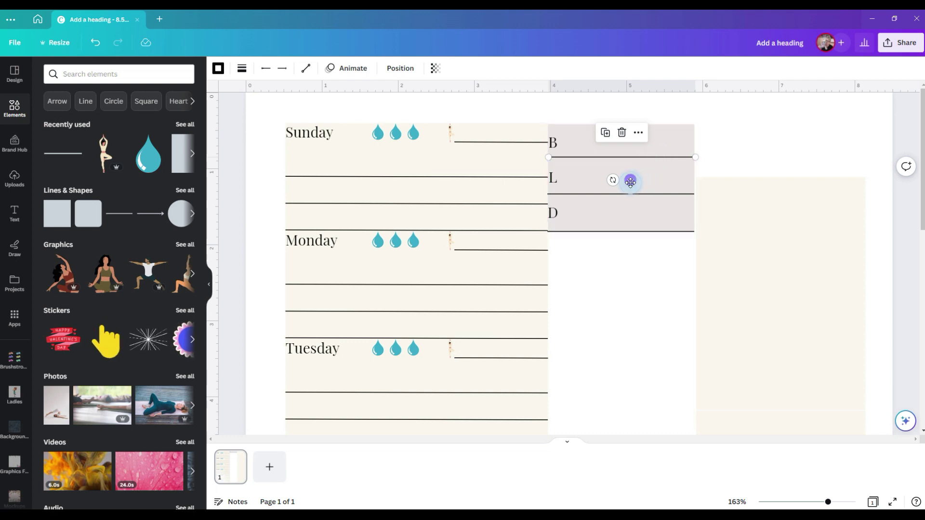
{"action": "left_click_drag", "start_coordinate": [630, 181], "coordinate": [629, 183]}
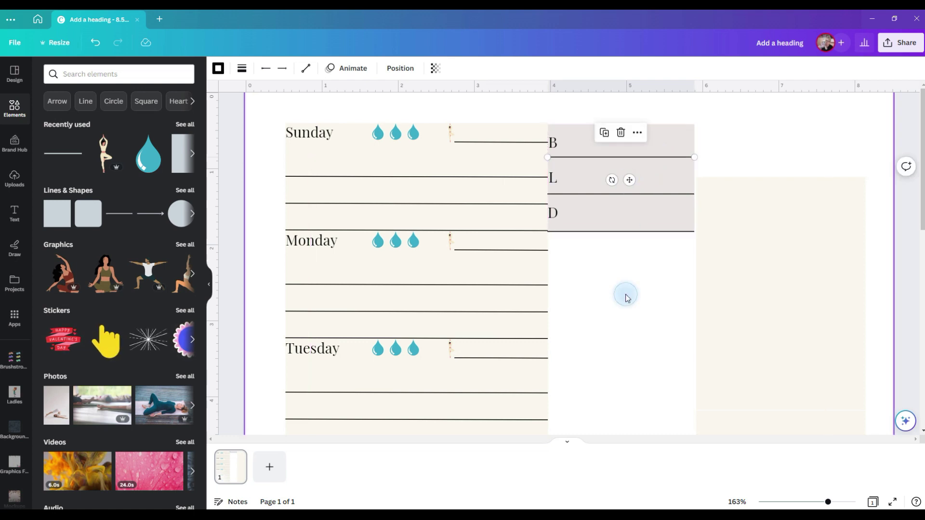
{"action": "left_click", "coordinate": [624, 295]}
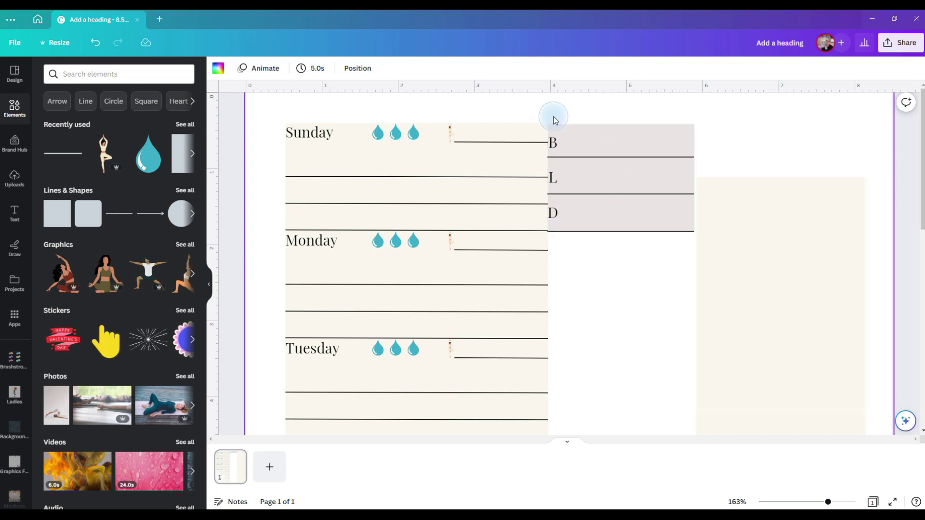
- Group the B/L/D letters and lines, then duplicate the group beside Monday and the remaining days
{"action": "left_click_drag", "start_coordinate": [554, 125], "coordinate": [566, 247]}
{"action": "left_click", "coordinate": [602, 101]}
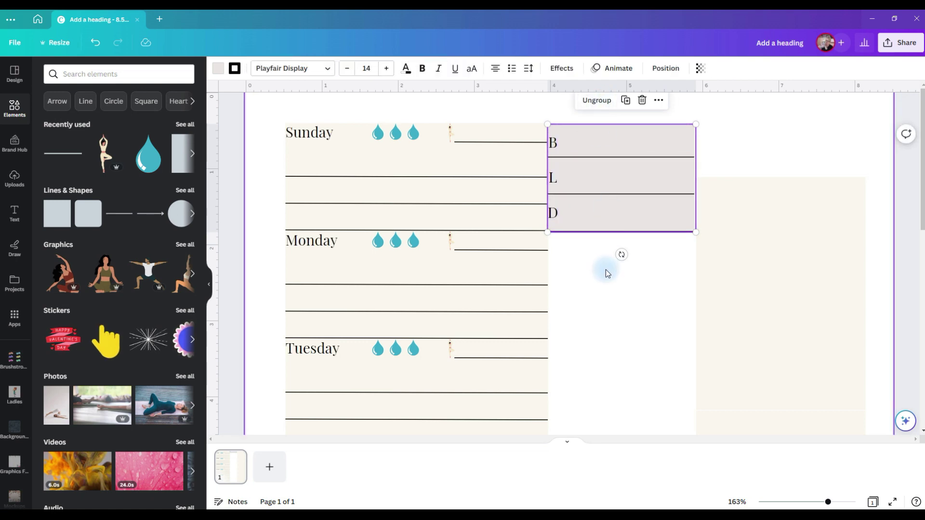
{"action": "left_click", "coordinate": [649, 143]}
{"action": "key", "text": "ctrl+d"}
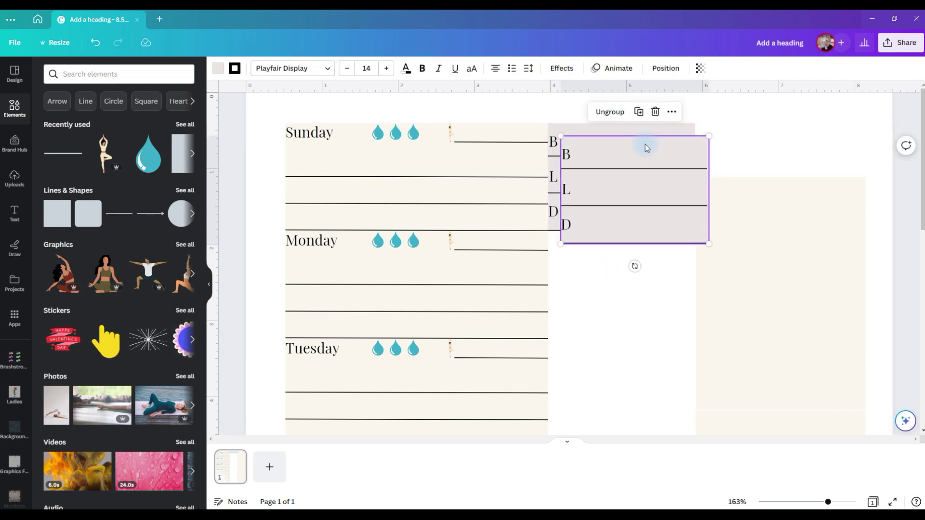
{"action": "left_click_drag", "start_coordinate": [619, 174], "coordinate": [605, 268]}
{"action": "key", "text": "ctrl+d"}
{"action": "key", "text": "ctrl+d"}
{"action": "key", "text": "ctrl+d"}
{"action": "key", "text": "ctrl+d"}
{"action": "key", "text": "ctrl+d"}
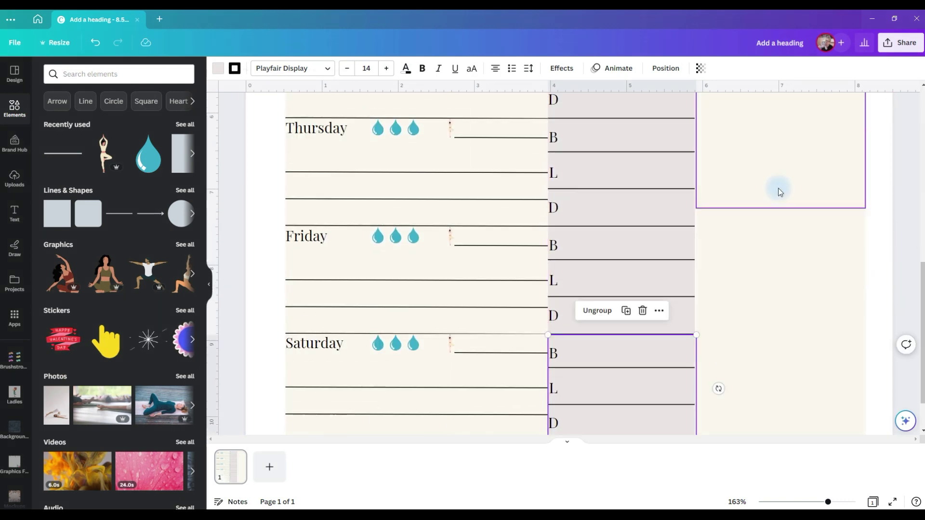
- Nudge the tall right-hand cream rectangle slightly left against the meal column
{"action": "scroll", "coordinate": [779, 187], "scroll_direction": "up", "scroll_amount": 8}
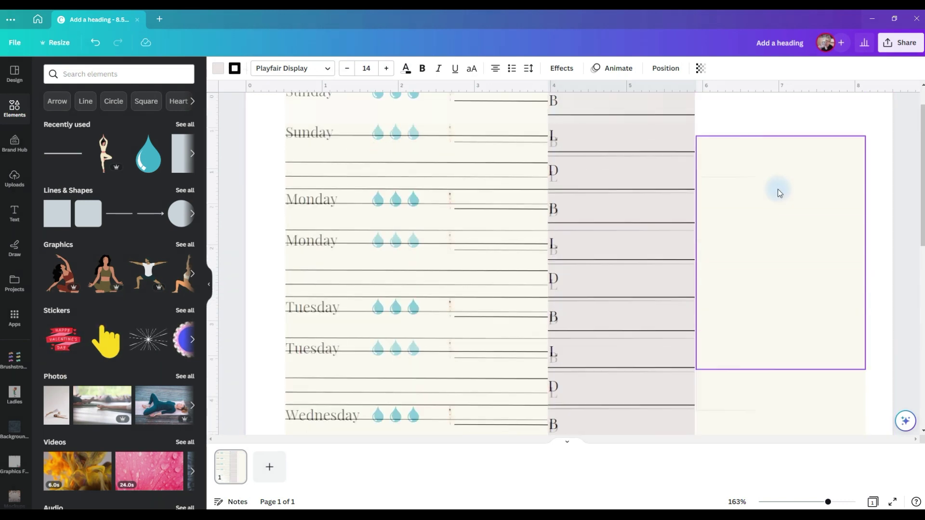
{"action": "left_click", "coordinate": [767, 214]}
{"action": "left_click_drag", "start_coordinate": [767, 214], "coordinate": [766, 213]}
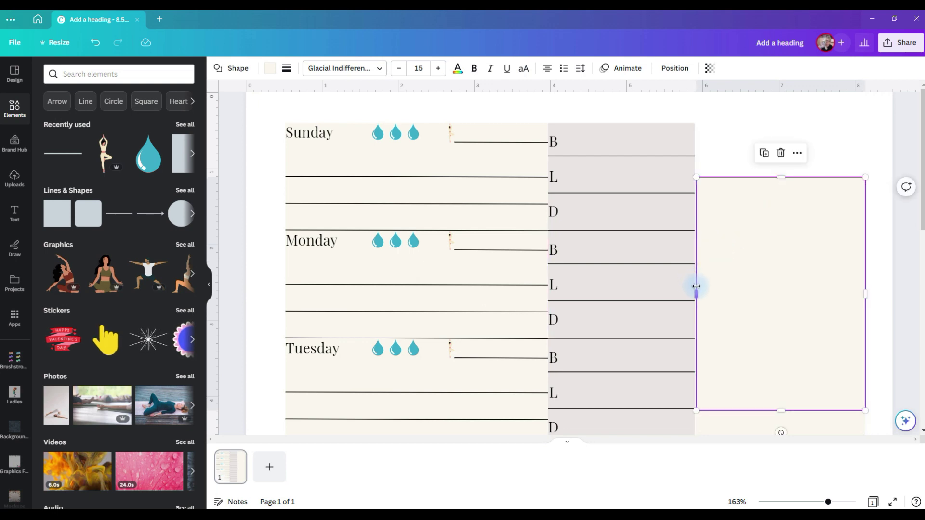
- Widen the right rectangle leftward to the meal column and drop a heading onto it
{"action": "left_click_drag", "start_coordinate": [696, 288], "coordinate": [693, 286]}
{"action": "left_click", "coordinate": [720, 136]}
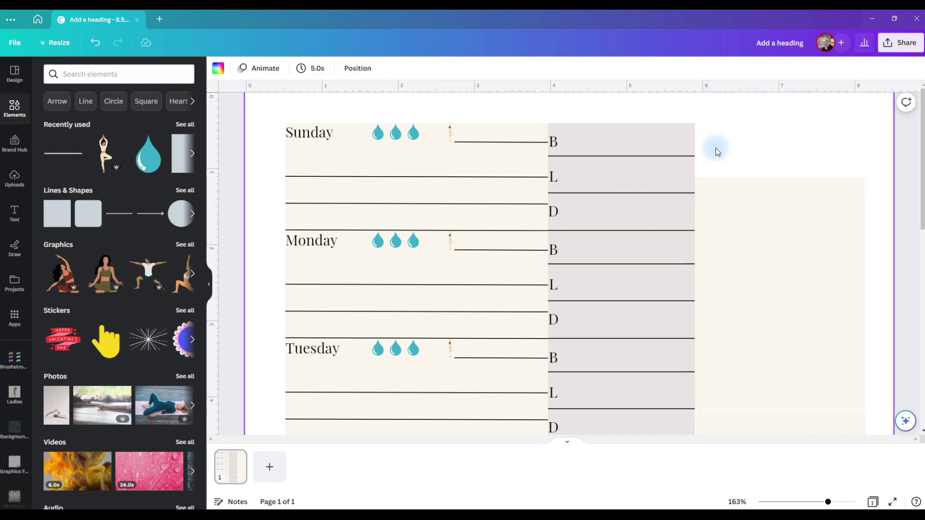
{"action": "left_click", "coordinate": [15, 213]}
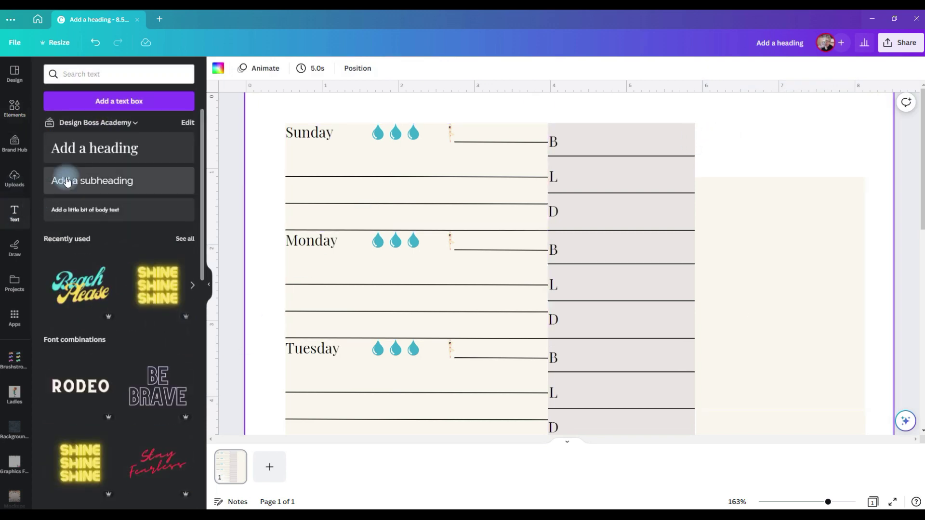
{"action": "left_click_drag", "start_coordinate": [115, 152], "coordinate": [745, 218]}
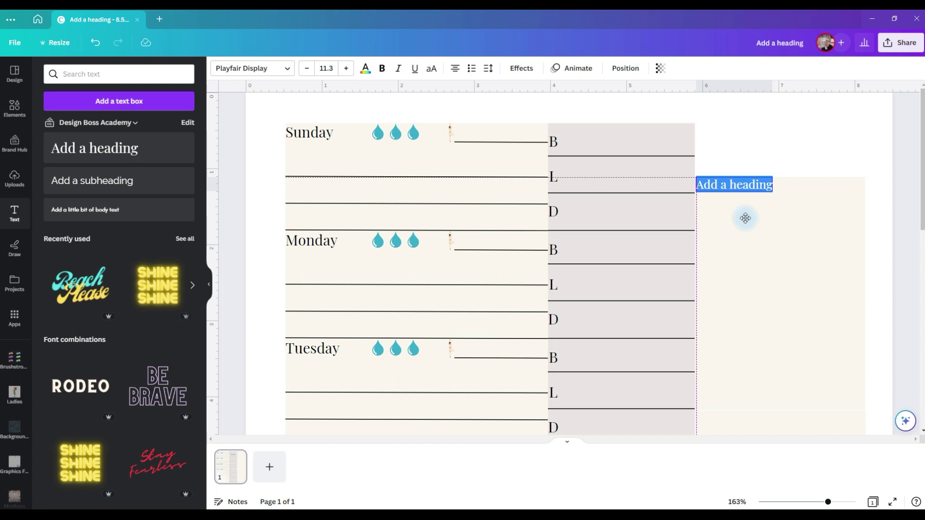
- Set the heading to size 14, retype it as 'Notes' and shift it left
{"action": "left_click", "coordinate": [326, 68]}
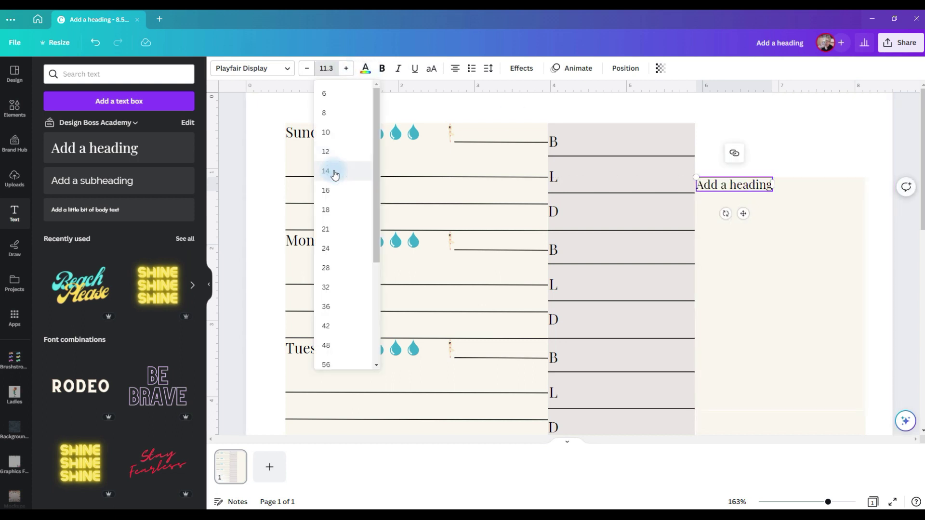
{"action": "left_click", "coordinate": [335, 172]}
{"action": "double_click", "coordinate": [741, 186]}
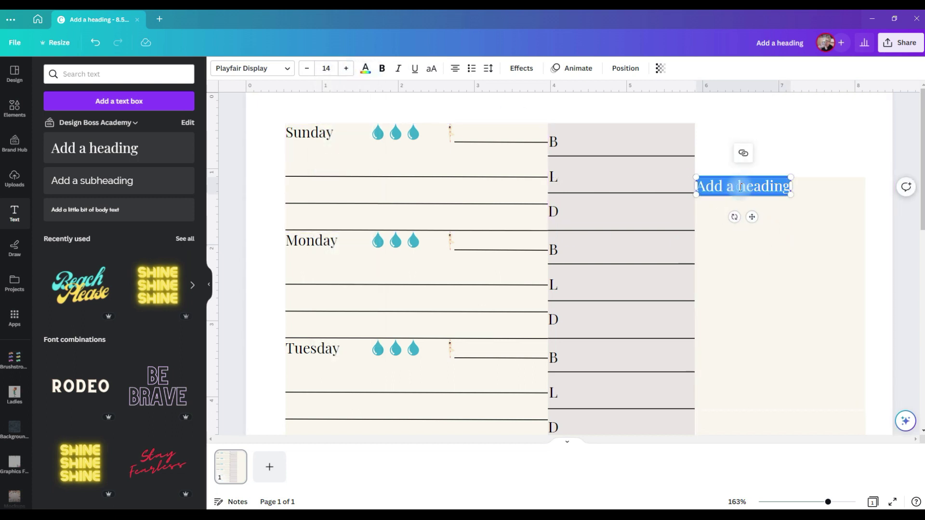
{"action": "type", "text": "Notes"}
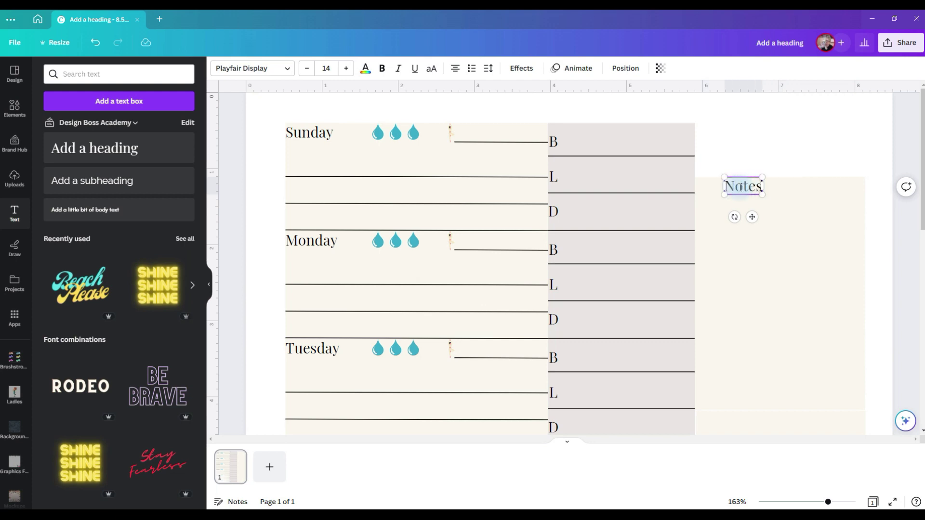
{"action": "left_click_drag", "start_coordinate": [750, 217], "coordinate": [725, 215]}
{"action": "key", "text": "Escape"}
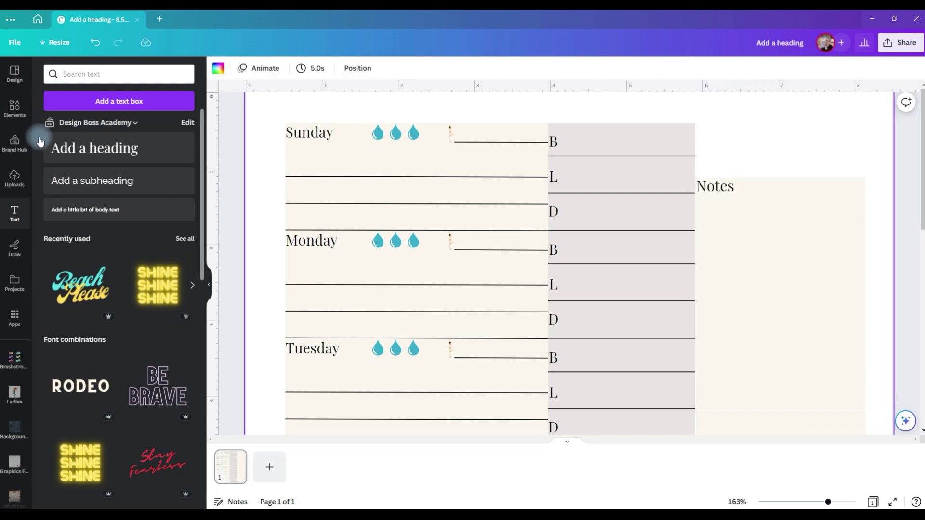
- Search Elements for 'square outline' and add a square outline graphic onto the planner
{"action": "left_click", "coordinate": [14, 110]}
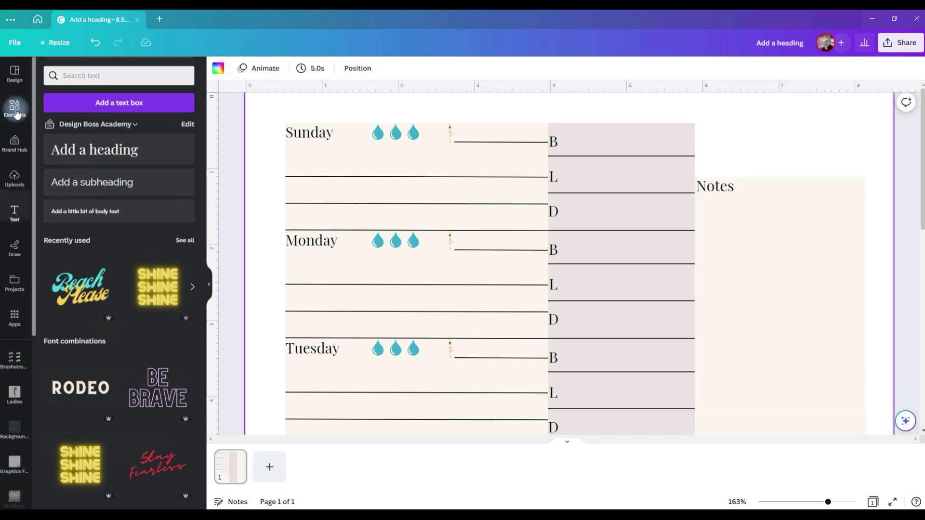
{"action": "left_click", "coordinate": [103, 72]}
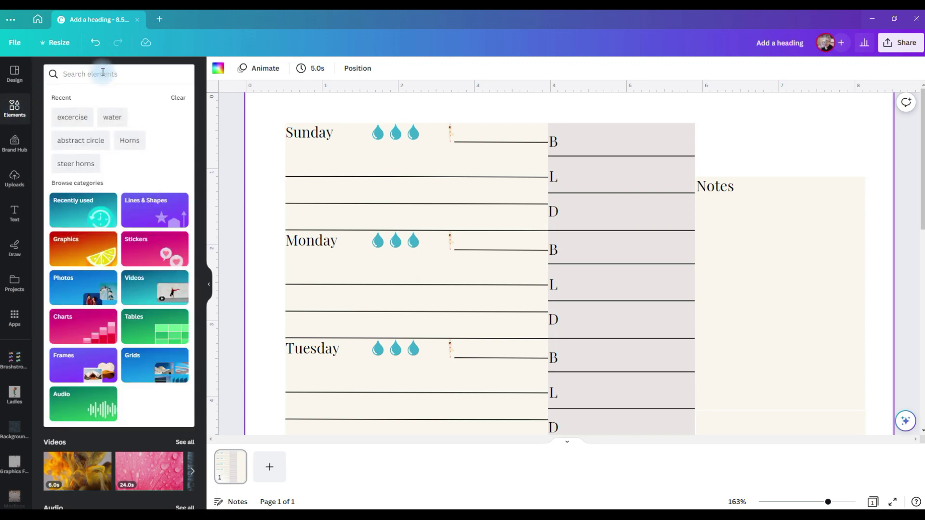
{"action": "type", "text": "square outline"}
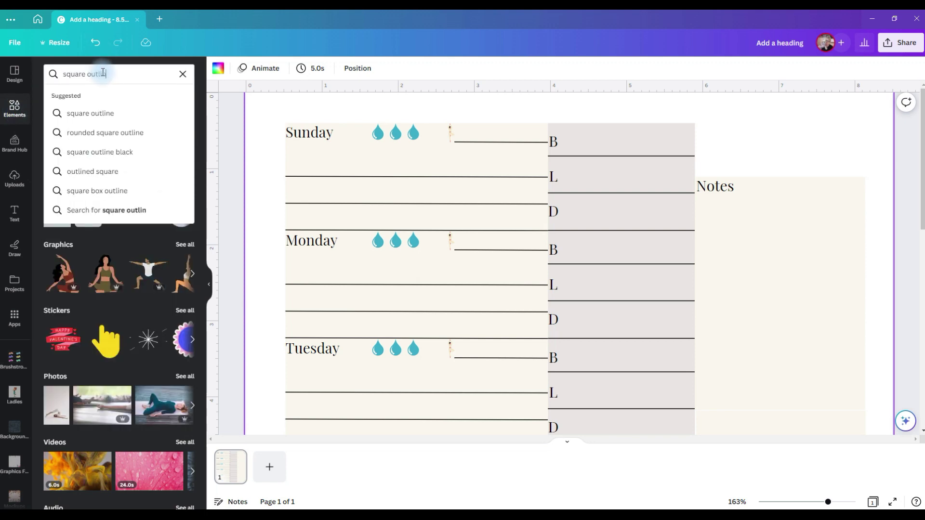
{"action": "key", "text": "Return"}
{"action": "left_click", "coordinate": [185, 147]}
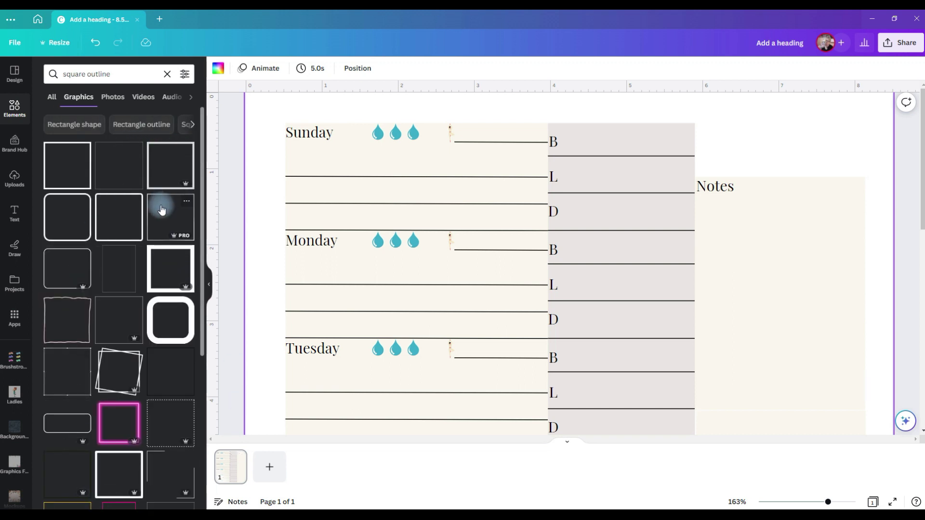
{"action": "left_click", "coordinate": [92, 186]}
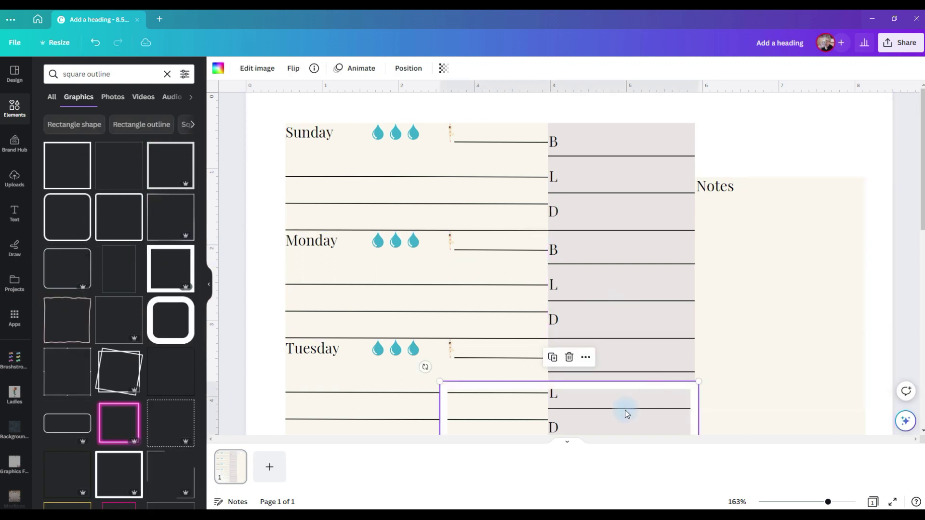
{"action": "left_click_drag", "start_coordinate": [626, 414], "coordinate": [728, 232]}
- Recolour the square outline black and shrink it to a small checkbox under Notes
{"action": "left_click", "coordinate": [218, 68]}
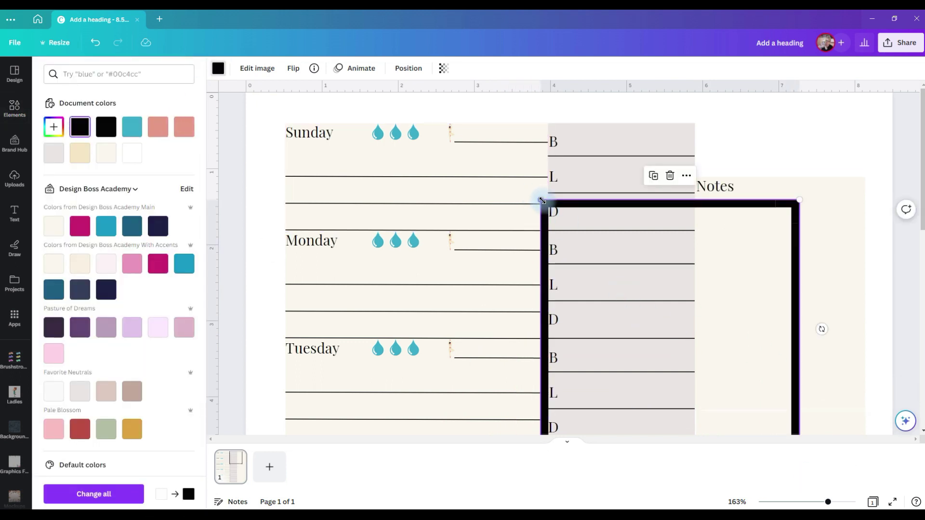
{"action": "left_click_drag", "start_coordinate": [542, 200], "coordinate": [748, 409]}
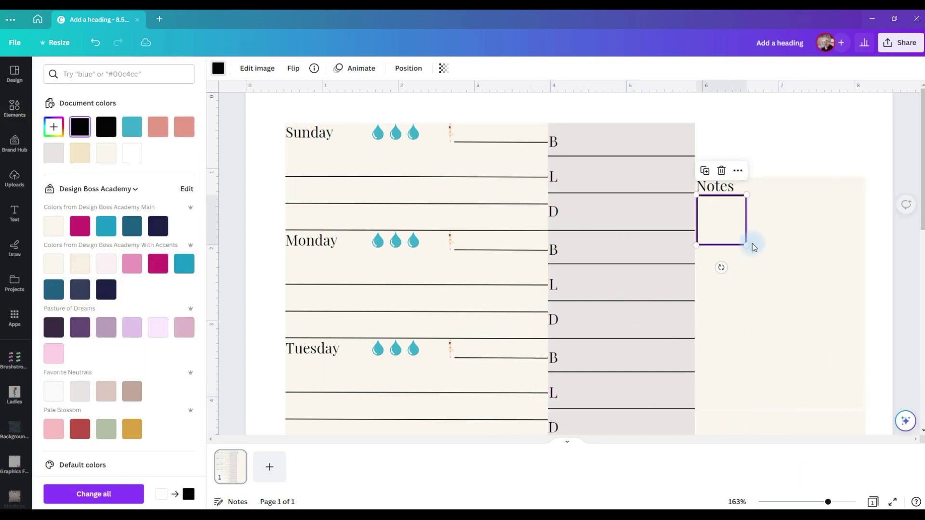
{"action": "left_click_drag", "start_coordinate": [750, 244], "coordinate": [708, 218]}
{"action": "left_click", "coordinate": [626, 159]}
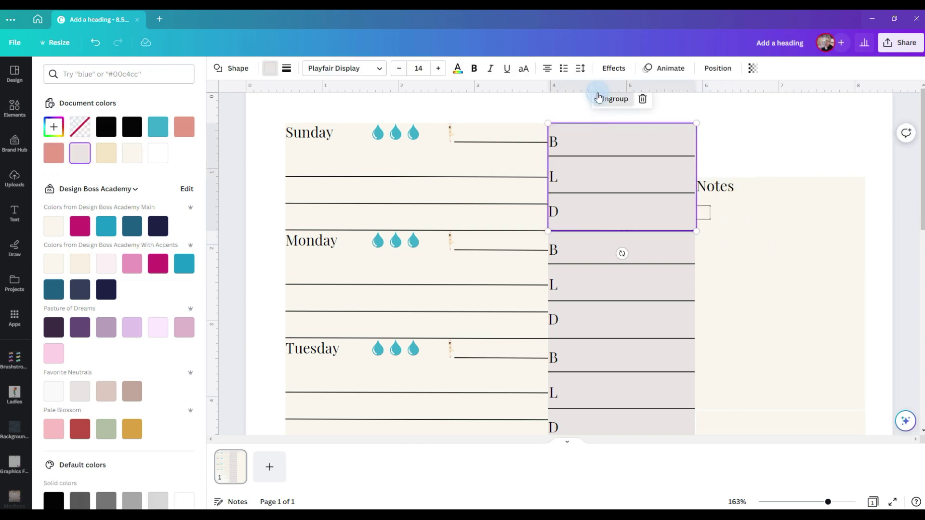
- Ungroup the Sunday meal lines and place a copied writing line beside the Notes checkbox
{"action": "left_click", "coordinate": [598, 98]}
{"action": "left_click", "coordinate": [704, 128]}
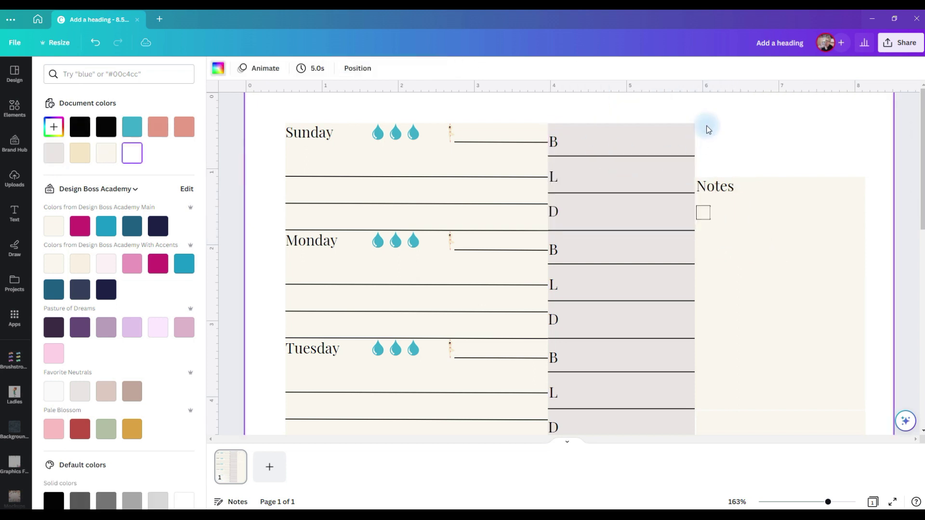
{"action": "left_click", "coordinate": [651, 231]}
{"action": "left_click", "coordinate": [605, 208]}
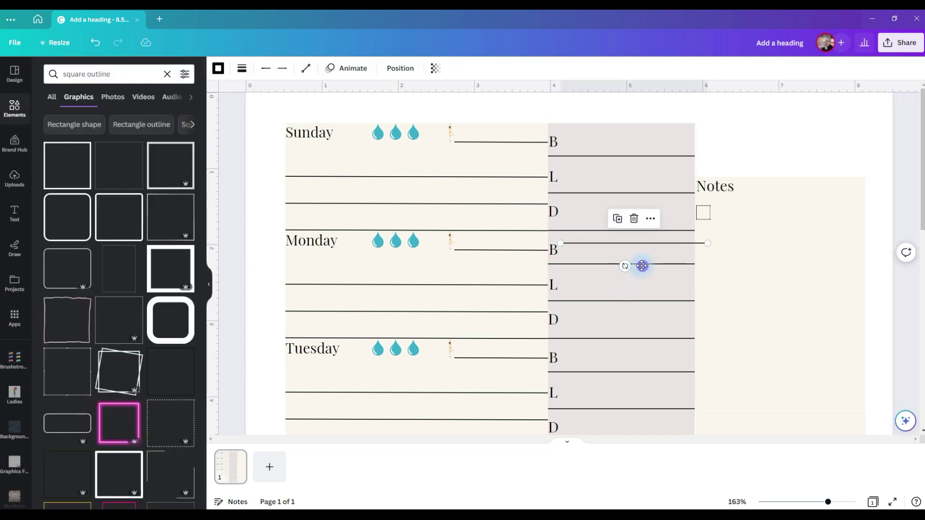
{"action": "left_click_drag", "start_coordinate": [641, 264], "coordinate": [788, 253]}
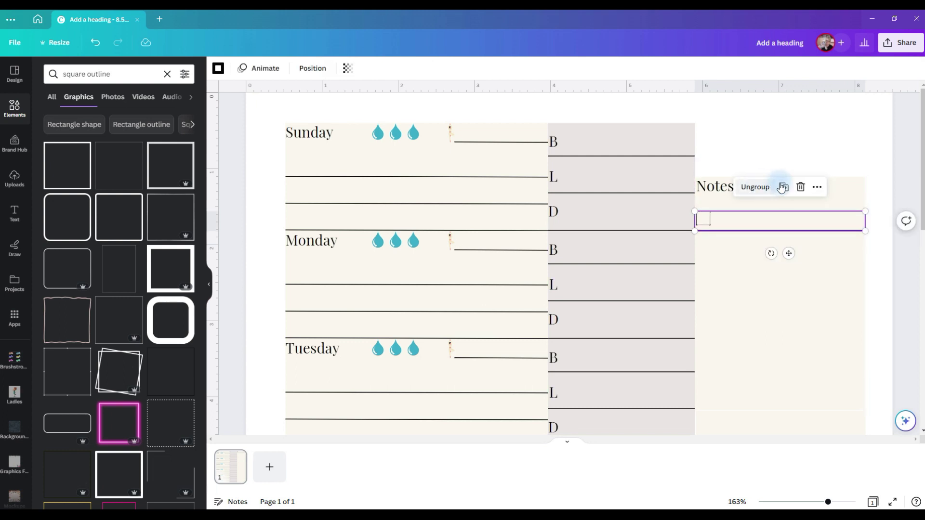
- Duplicate the checkbox-and-line row down the Notes panel into a stacked checklist
{"action": "left_click_drag", "start_coordinate": [801, 266], "coordinate": [789, 276]}
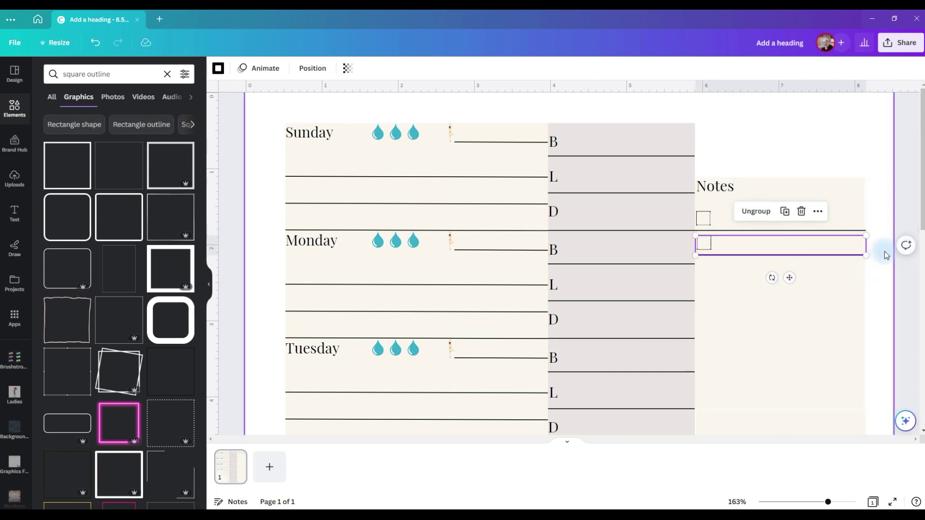
{"action": "left_click", "coordinate": [884, 250]}
{"action": "scroll", "coordinate": [884, 250], "scroll_direction": "down", "scroll_amount": 1}
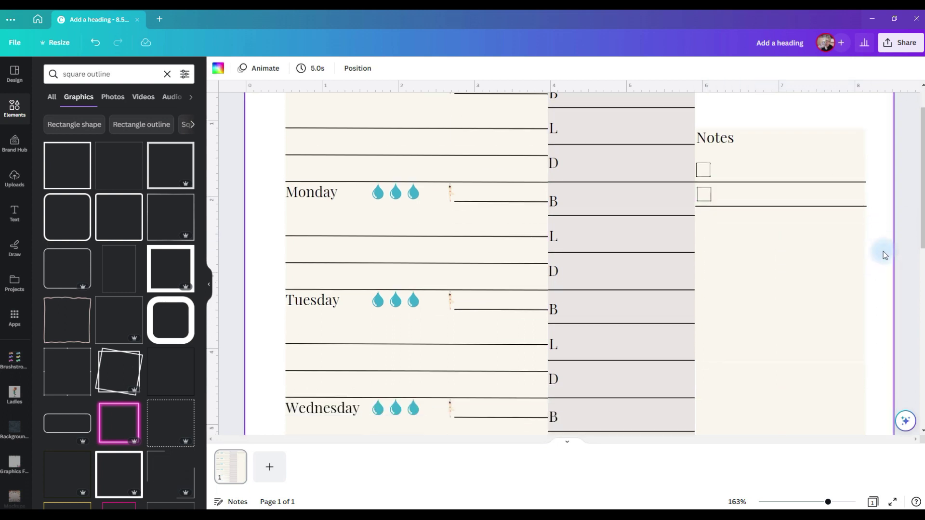
{"action": "left_click", "coordinate": [811, 199]}
{"action": "key", "text": "ctrl+d"}
{"action": "key", "text": "ctrl+d"}
{"action": "key", "text": "ctrl+d"}
{"action": "key", "text": "ctrl+d"}
{"action": "left_click", "coordinate": [876, 355]}
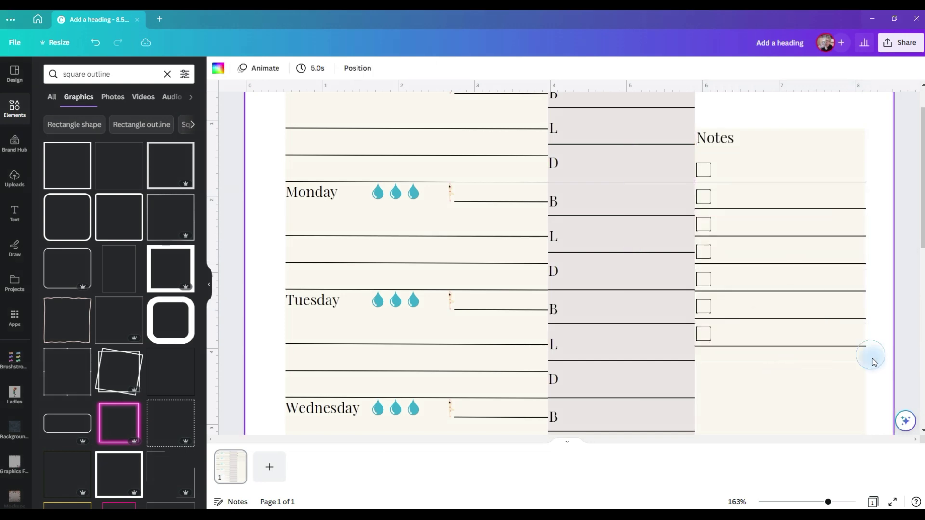
{"action": "left_click", "coordinate": [774, 347]}
{"action": "scroll", "coordinate": [768, 293], "scroll_direction": "down", "scroll_amount": 3}
- Fill the panel below the checklist with a light pink shade and stretch its right edge
{"action": "left_click", "coordinate": [766, 275]}
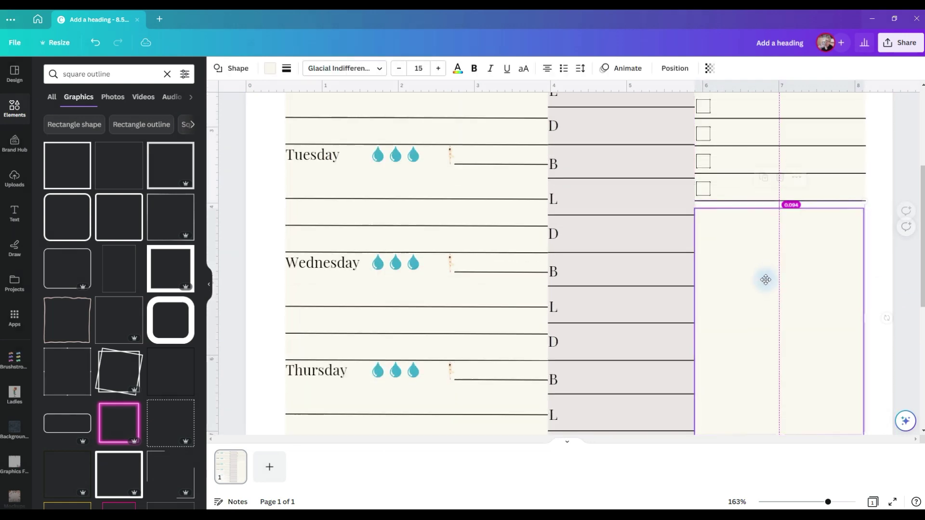
{"action": "left_click_drag", "start_coordinate": [766, 274], "coordinate": [767, 274]}
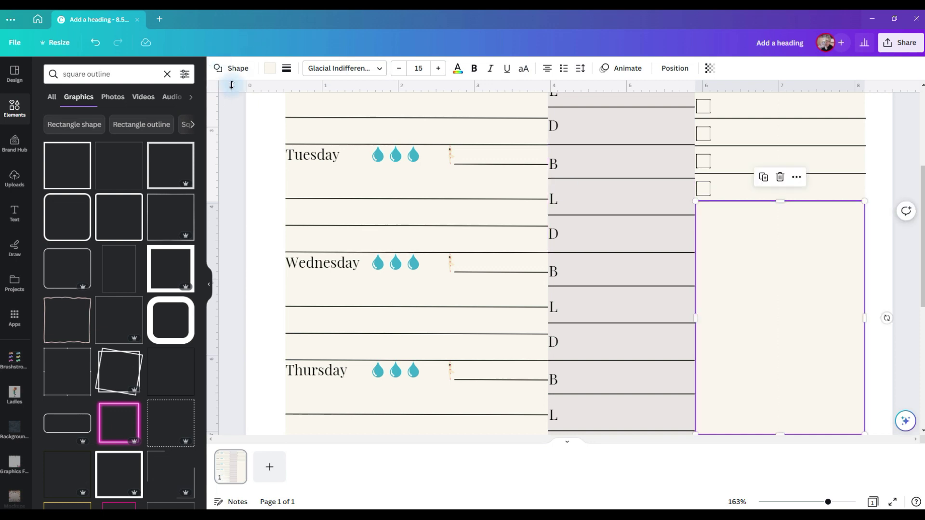
{"action": "left_click", "coordinate": [269, 68]}
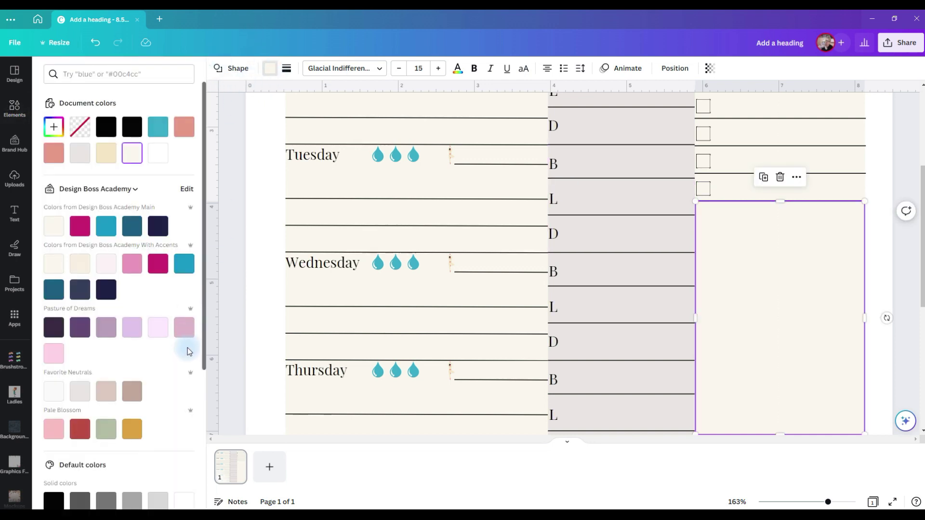
{"action": "scroll", "coordinate": [67, 400], "scroll_direction": "down", "scroll_amount": 2}
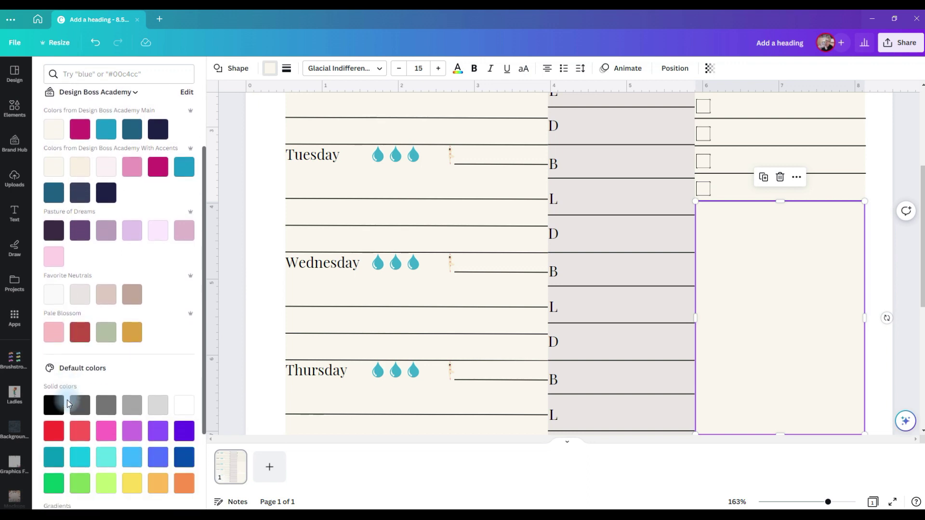
{"action": "left_click", "coordinate": [80, 166]}
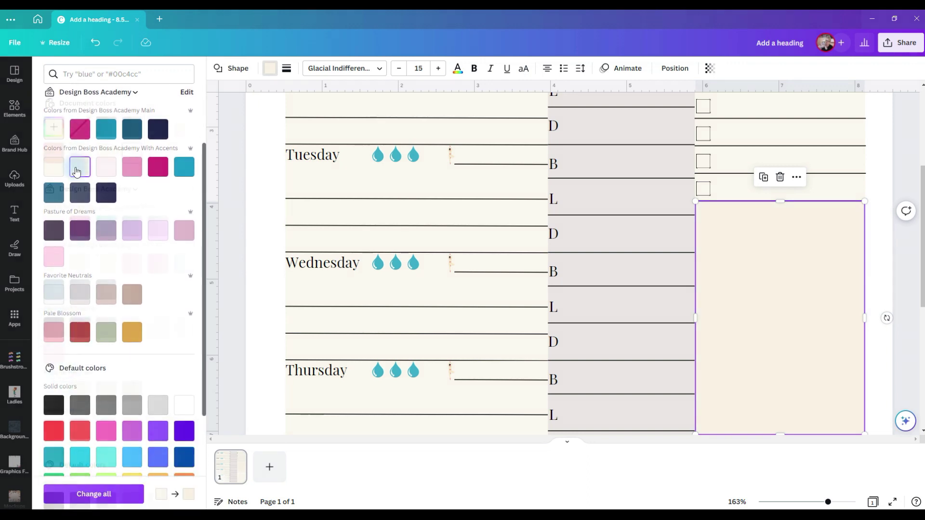
{"action": "left_click", "coordinate": [80, 294]}
{"action": "left_click", "coordinate": [80, 295]}
{"action": "left_click_drag", "start_coordinate": [72, 192], "coordinate": [58, 175]}
{"action": "left_click", "coordinate": [831, 285]}
{"action": "left_click_drag", "start_coordinate": [864, 318], "coordinate": [867, 312]}
- Add a new heading text box beneath the last checkbox row
{"action": "left_click", "coordinate": [712, 192]}
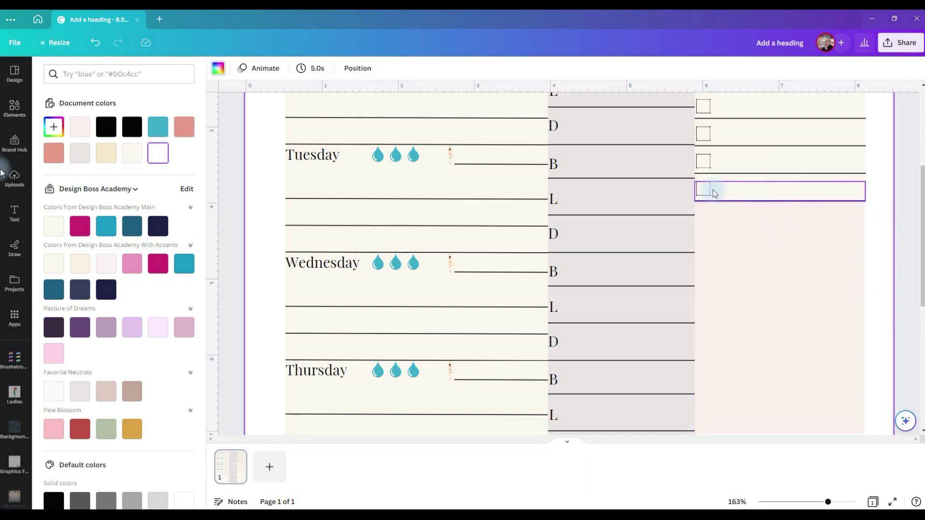
{"action": "key", "text": "t"}
{"action": "left_click", "coordinate": [12, 221]}
- Place a 14-point heading on the pink panel's left edge and retype it as 'Goals'
{"action": "left_click_drag", "start_coordinate": [119, 148], "coordinate": [788, 258]}
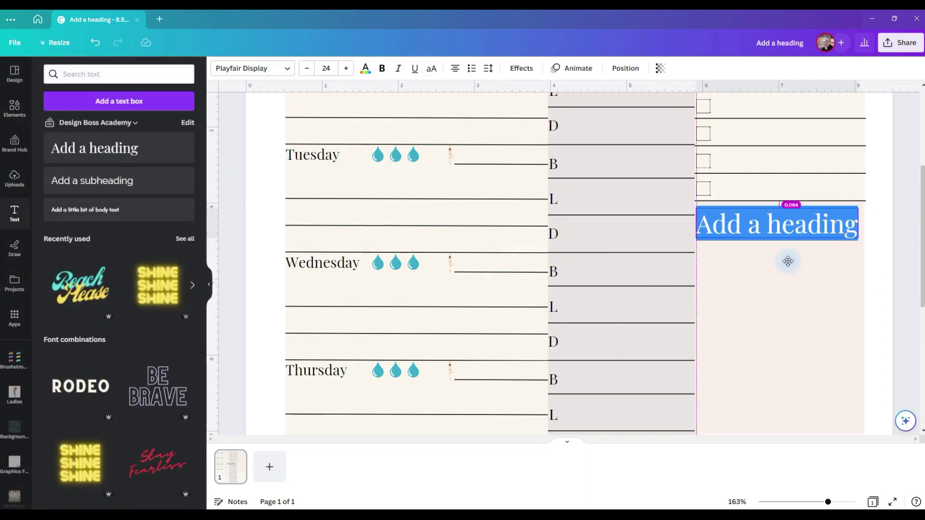
{"action": "left_click", "coordinate": [326, 68]}
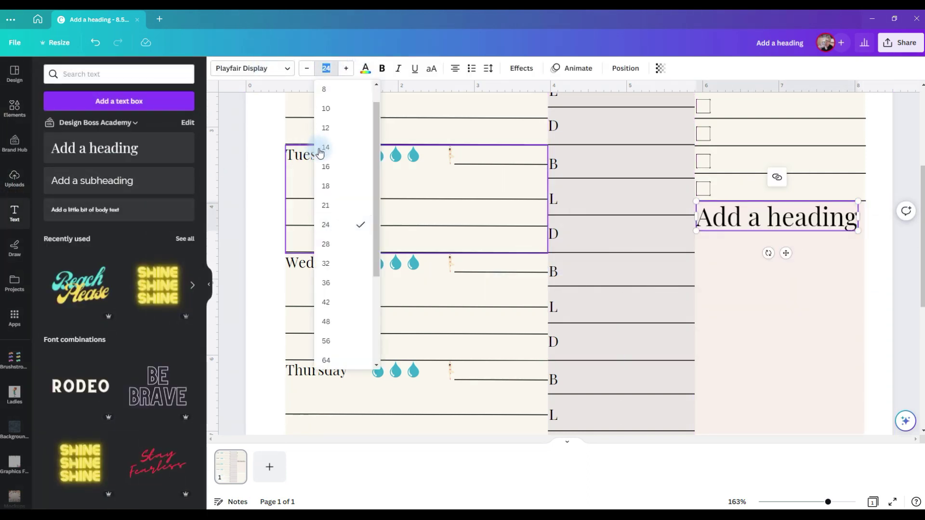
{"action": "left_click", "coordinate": [330, 155]}
{"action": "left_click_drag", "start_coordinate": [786, 241], "coordinate": [752, 241]}
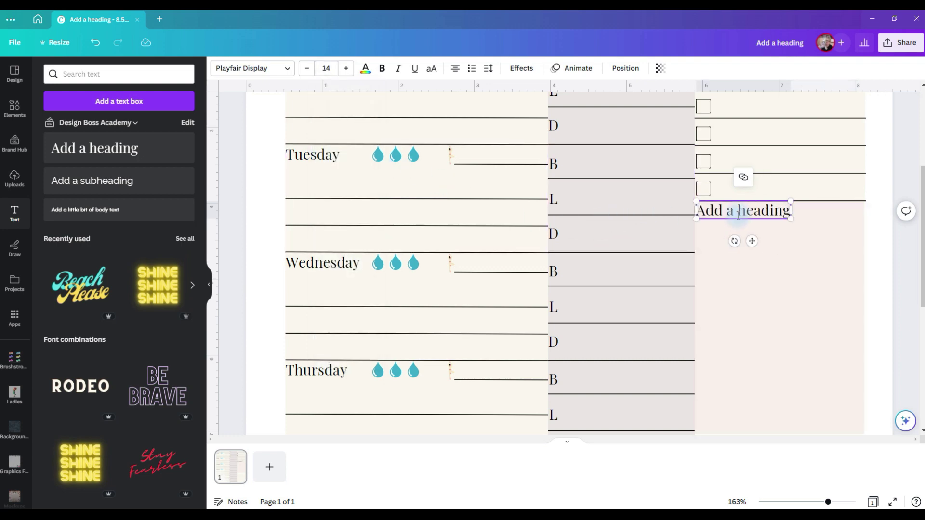
{"action": "double_click", "coordinate": [739, 212]}
{"action": "triple_click", "coordinate": [739, 212]}
{"action": "type", "text": "Goals"}
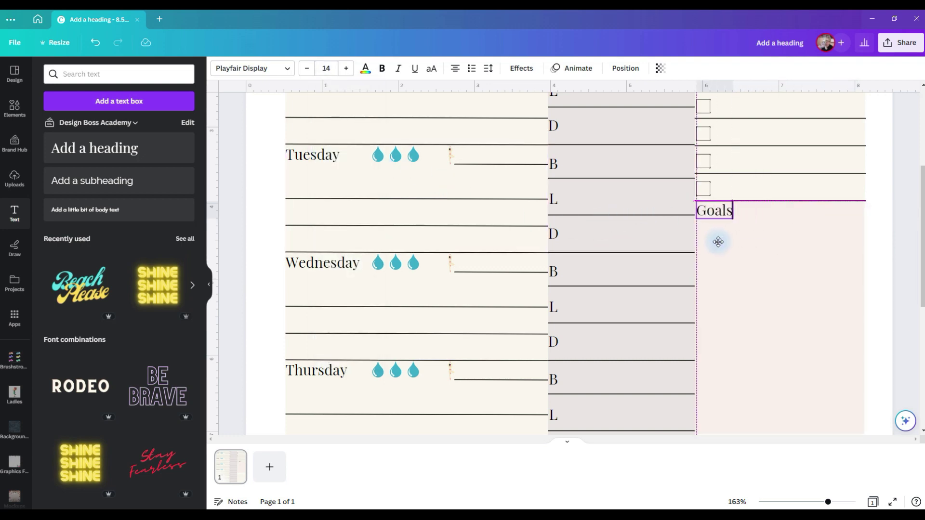
- Copy a checkbox row under Goals and duplicate it into several rows
{"action": "left_click", "coordinate": [824, 201]}
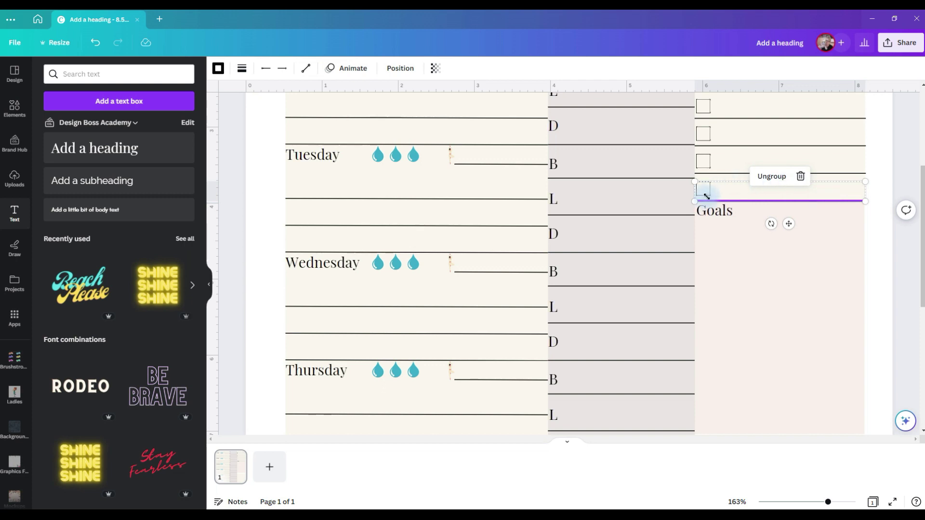
{"action": "left_click_drag", "start_coordinate": [707, 196], "coordinate": [757, 243]}
{"action": "key", "text": "ctrl+d"}
{"action": "key", "text": "ctrl+d"}
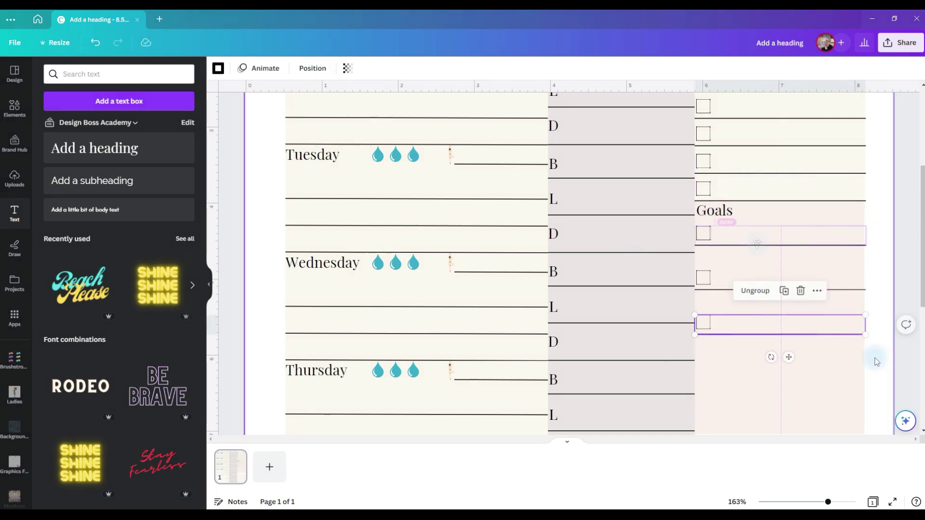
{"action": "scroll", "coordinate": [876, 366], "scroll_direction": "down", "scroll_amount": 2}
{"action": "key", "text": "ctrl+d"}
{"action": "key", "text": "ctrl+d"}
{"action": "left_click", "coordinate": [785, 382]}
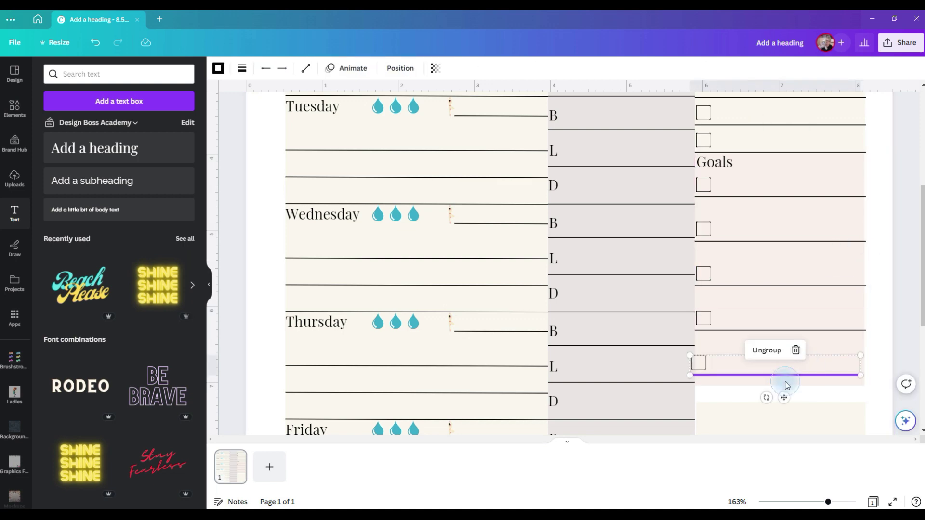
{"action": "left_click_drag", "start_coordinate": [786, 384], "coordinate": [770, 367]}
{"action": "left_click", "coordinate": [865, 264]}
{"action": "left_click", "coordinate": [867, 113]}
- Move the Notes heading down below the Goals checklist
{"action": "scroll", "coordinate": [889, 258], "scroll_direction": "up", "scroll_amount": 5}
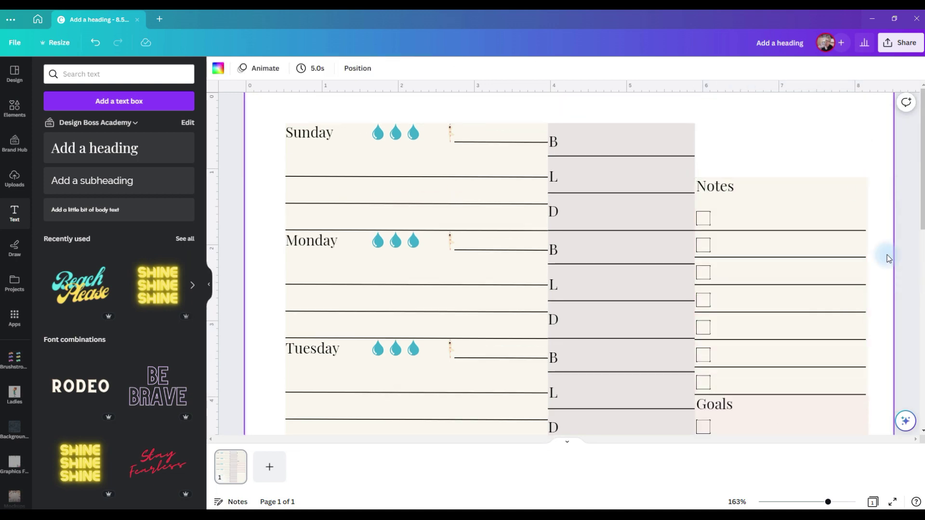
{"action": "scroll", "coordinate": [889, 259], "scroll_direction": "down", "scroll_amount": 8}
{"action": "left_click_drag", "start_coordinate": [790, 227], "coordinate": [868, 242]}
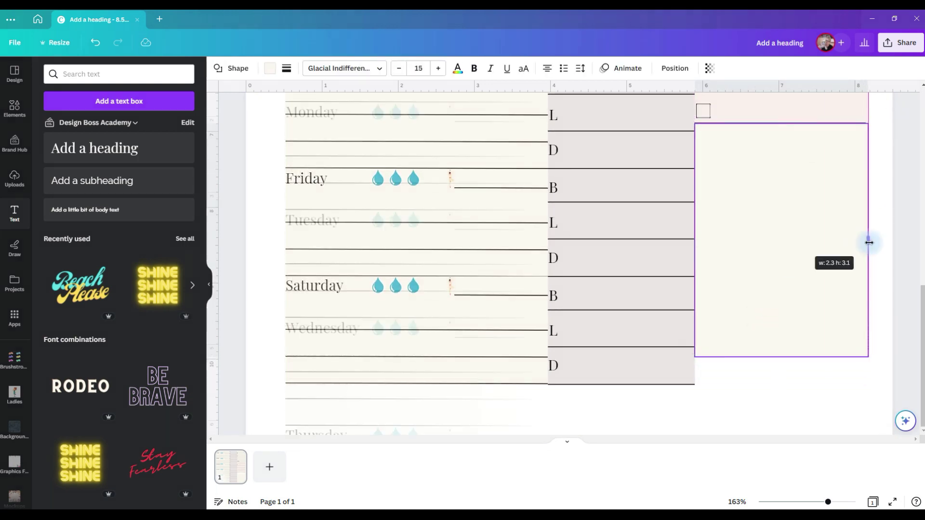
{"action": "scroll", "coordinate": [814, 310], "scroll_direction": "up", "scroll_amount": 8}
{"action": "left_click", "coordinate": [727, 180]}
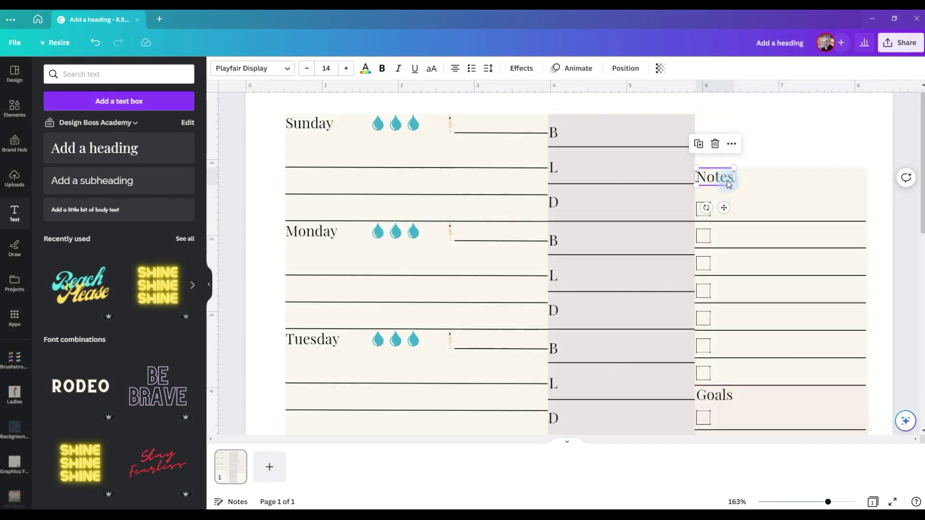
{"action": "left_click_drag", "start_coordinate": [724, 208], "coordinate": [722, 260]}
{"action": "scroll", "coordinate": [750, 244], "scroll_direction": "down", "scroll_amount": 8}
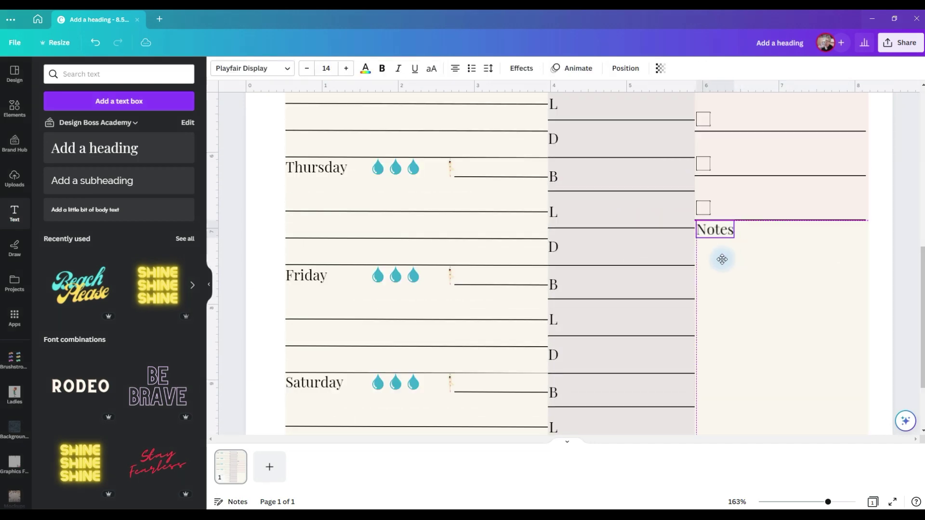
- Copy a checkbox row under Notes and delete its checkbox, keeping only the line
{"action": "left_click", "coordinate": [775, 221]}
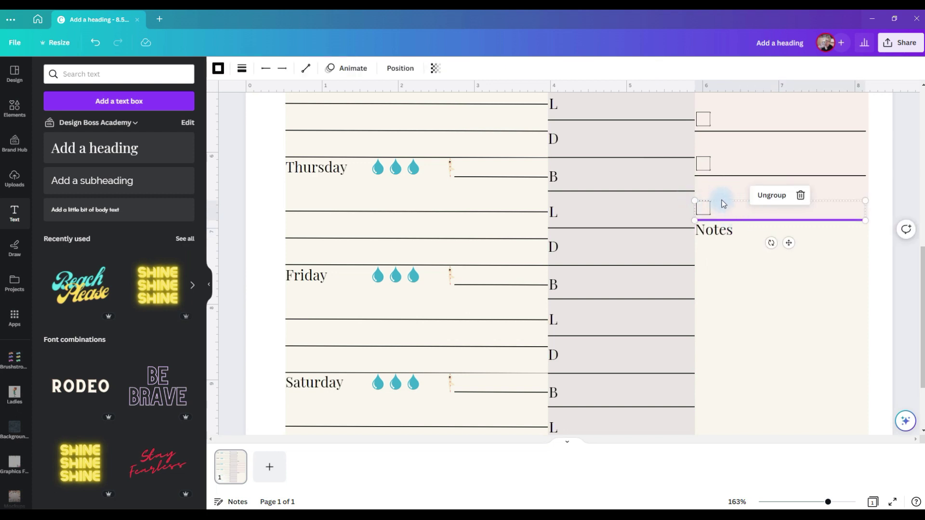
{"action": "left_click_drag", "start_coordinate": [771, 223], "coordinate": [759, 260]}
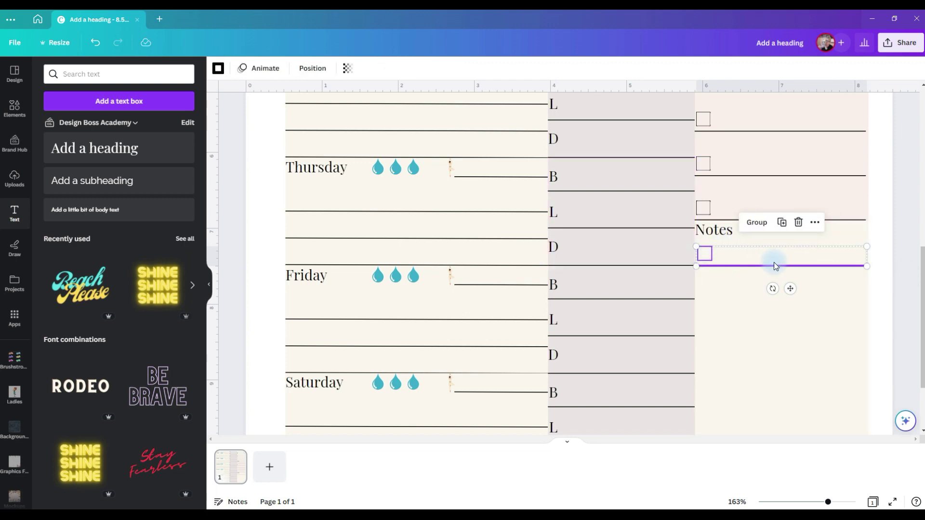
{"action": "left_click", "coordinate": [697, 253]}
{"action": "left_click", "coordinate": [712, 256]}
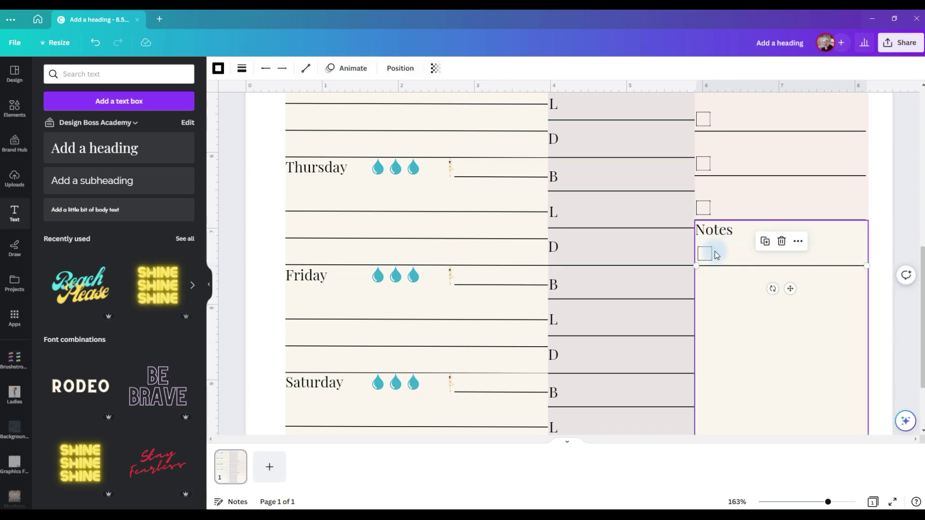
{"action": "left_click", "coordinate": [781, 242]}
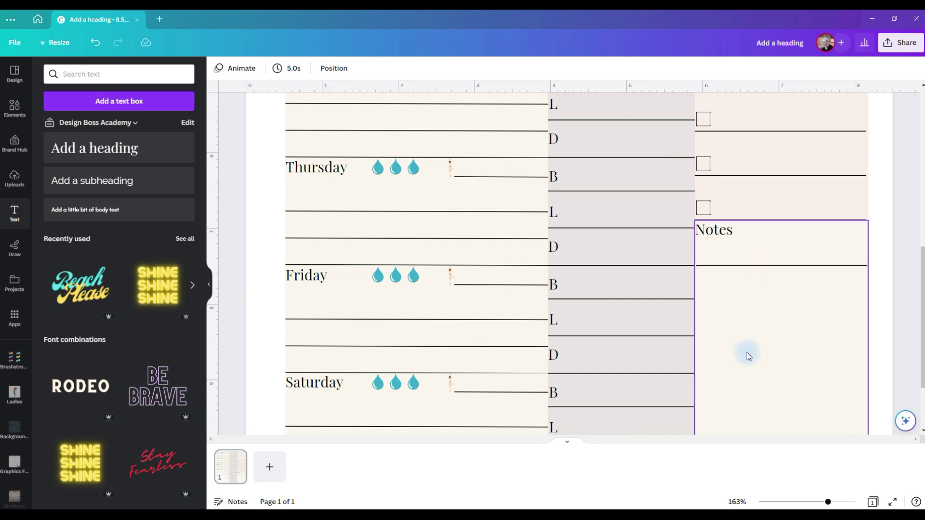
- Duplicate the Notes line several times, extend the panel and space the lines evenly
{"action": "left_click", "coordinate": [847, 265]}
{"action": "scroll", "coordinate": [846, 265], "scroll_direction": "down", "scroll_amount": 2}
{"action": "key", "text": "ctrl+d"}
{"action": "key", "text": "ctrl+d"}
{"action": "key", "text": "ctrl+d"}
{"action": "key", "text": "ctrl+d"}
{"action": "key", "text": "ctrl+d"}
{"action": "key", "text": "ctrl+d"}
{"action": "key", "text": "ctrl+d"}
{"action": "key", "text": "ctrl+d"}
{"action": "key", "text": "ctrl+d"}
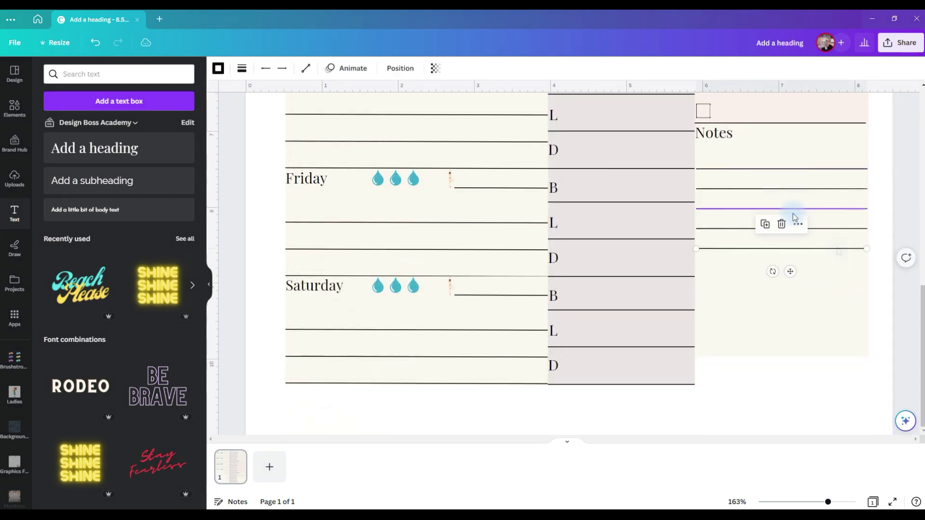
{"action": "left_click_drag", "start_coordinate": [754, 359], "coordinate": [790, 162]}
{"action": "left_click", "coordinate": [759, 347]}
{"action": "key", "text": "ctrl+d"}
{"action": "key", "text": "ctrl+d"}
{"action": "left_click", "coordinate": [814, 144]}
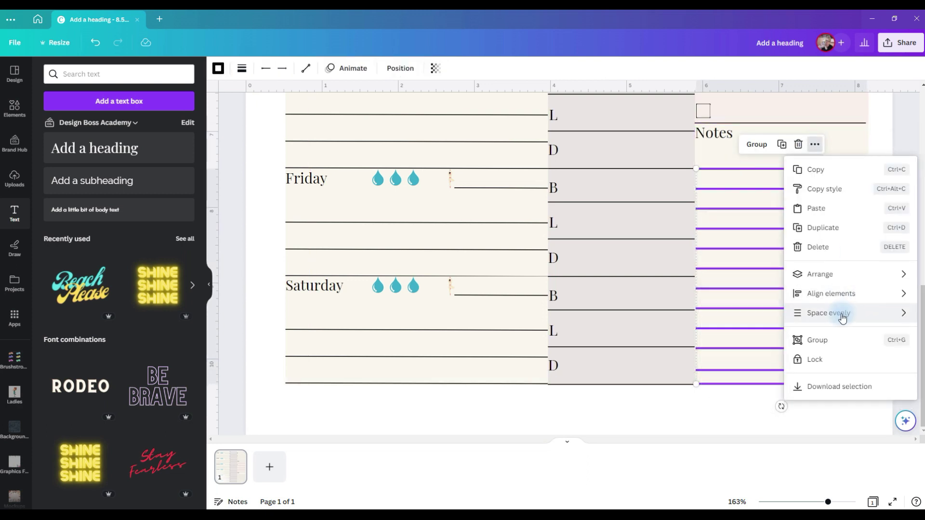
{"action": "mouse_move", "coordinate": [842, 314]}
{"action": "left_click", "coordinate": [746, 317]}
{"action": "scroll", "coordinate": [496, 356], "scroll_direction": "down", "scroll_amount": 5}
- Duplicate the Goals heading to the right column's top and relabel it 'To-Do'
{"action": "left_click", "coordinate": [624, 223]}
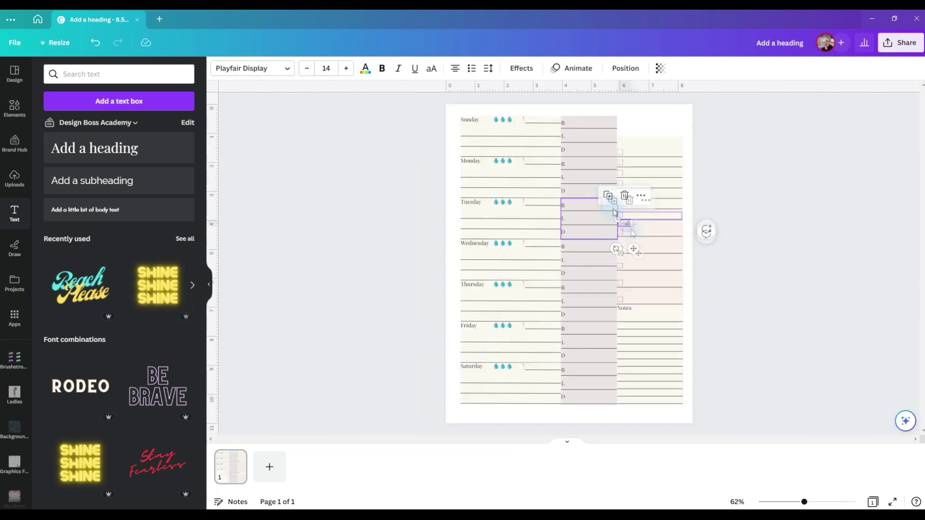
{"action": "left_click", "coordinate": [605, 197]}
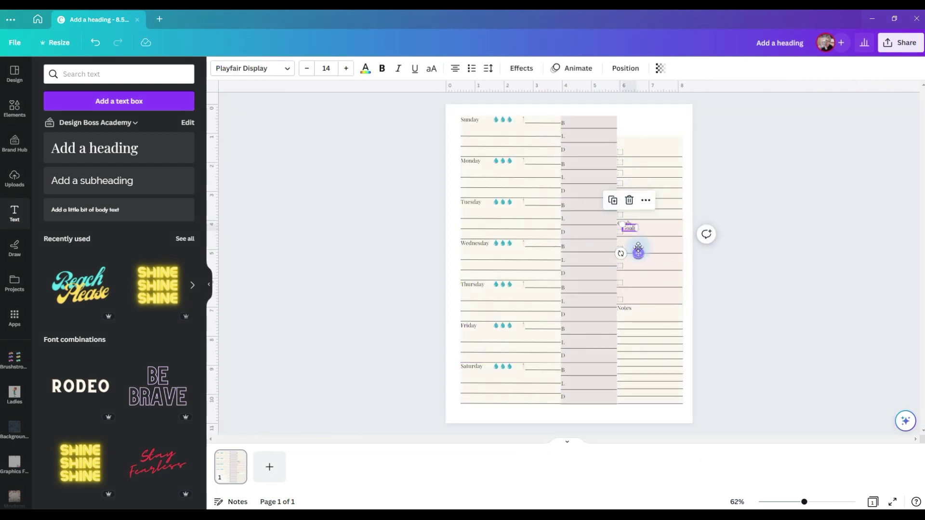
{"action": "left_click_drag", "start_coordinate": [638, 249], "coordinate": [634, 161]}
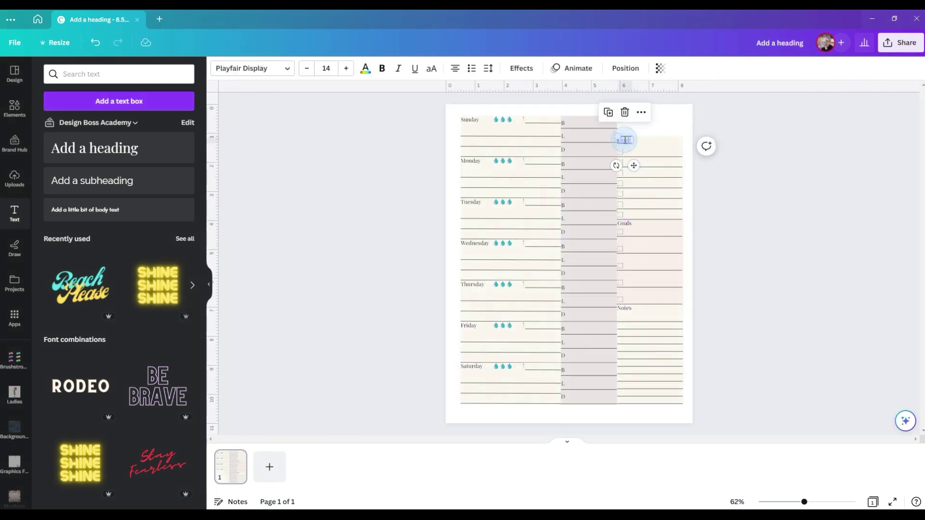
{"action": "double_click", "coordinate": [624, 140]}
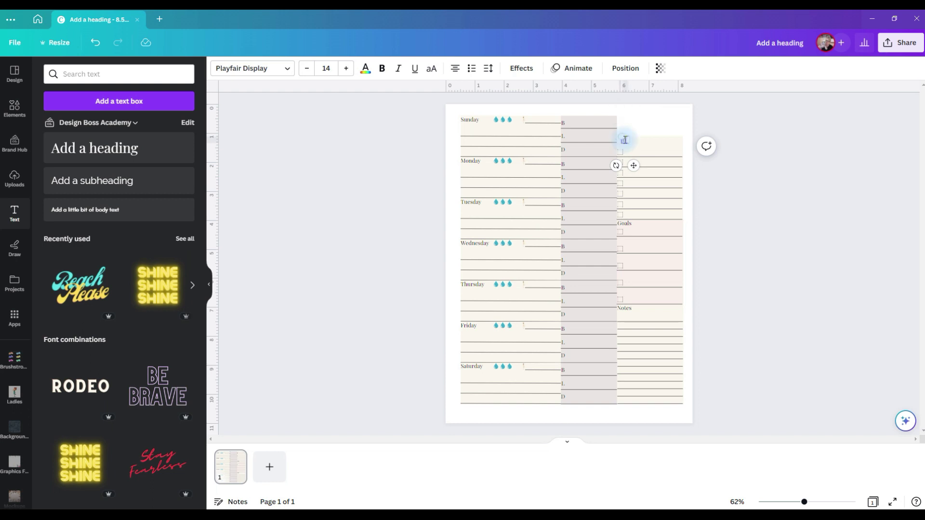
- Add a 'Weekly Planner' heading at the page's top right
{"action": "left_click", "coordinate": [94, 148]}
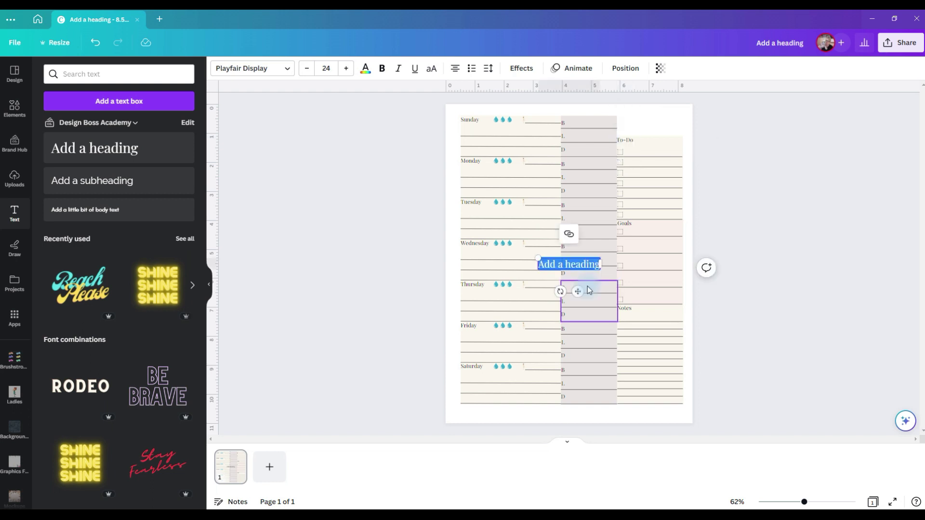
{"action": "left_click_drag", "start_coordinate": [608, 302], "coordinate": [658, 151]}
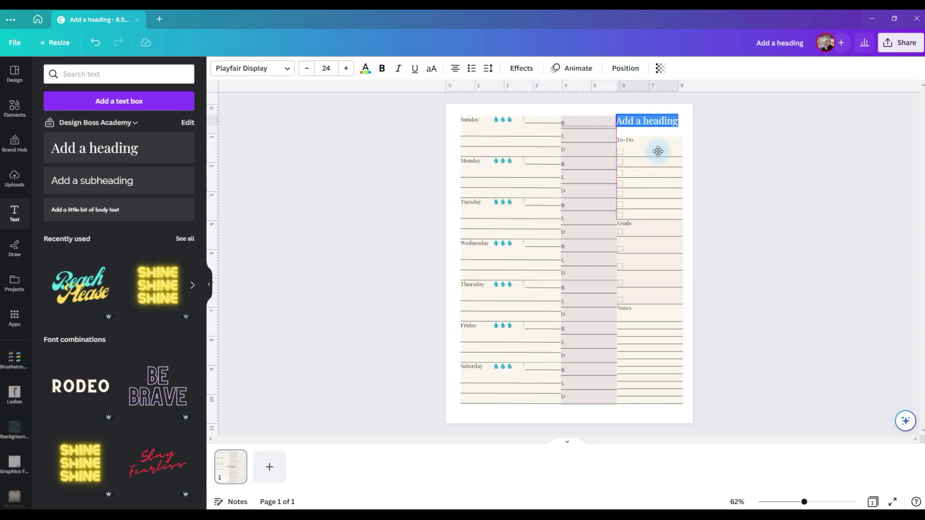
{"action": "type", "text": "Weekly Planner"}
{"action": "key", "text": "Escape"}
{"action": "key", "text": "Escape"}
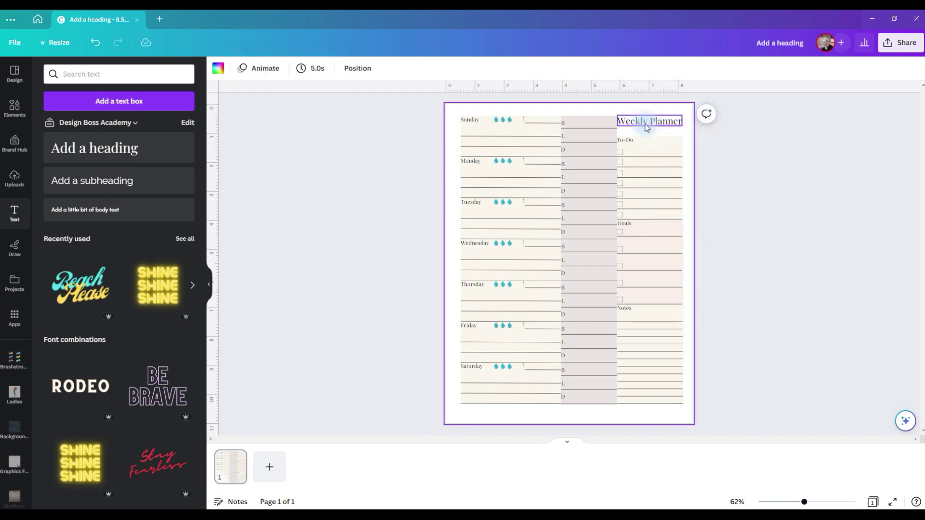